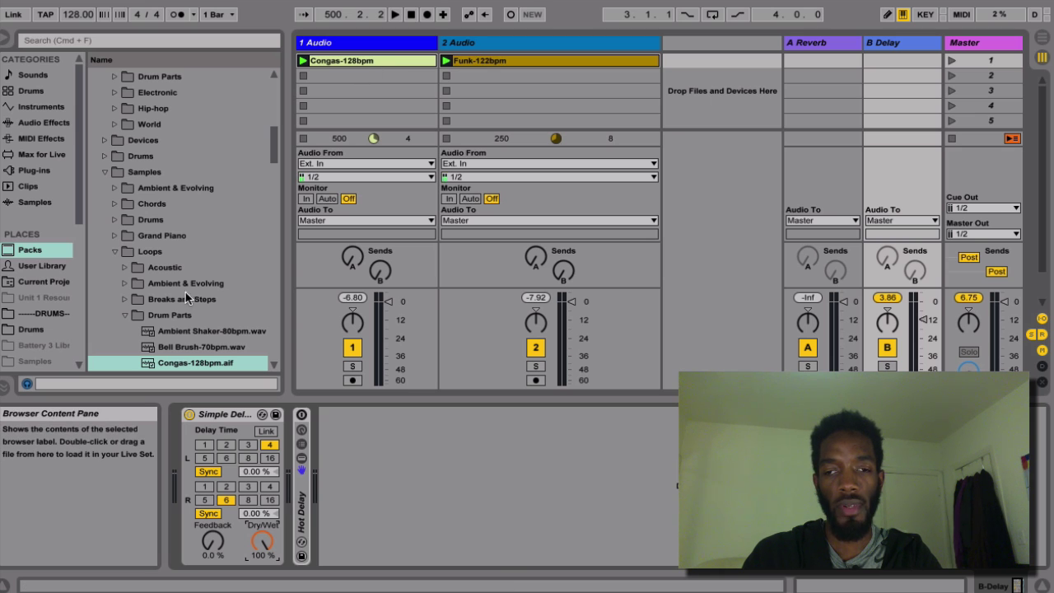
- Play the Congas and Funk loops and slightly lower the volume of both audio tracks
{"action": "scroll", "coordinate": [198, 276], "scroll_direction": "up", "scroll_amount": 10}
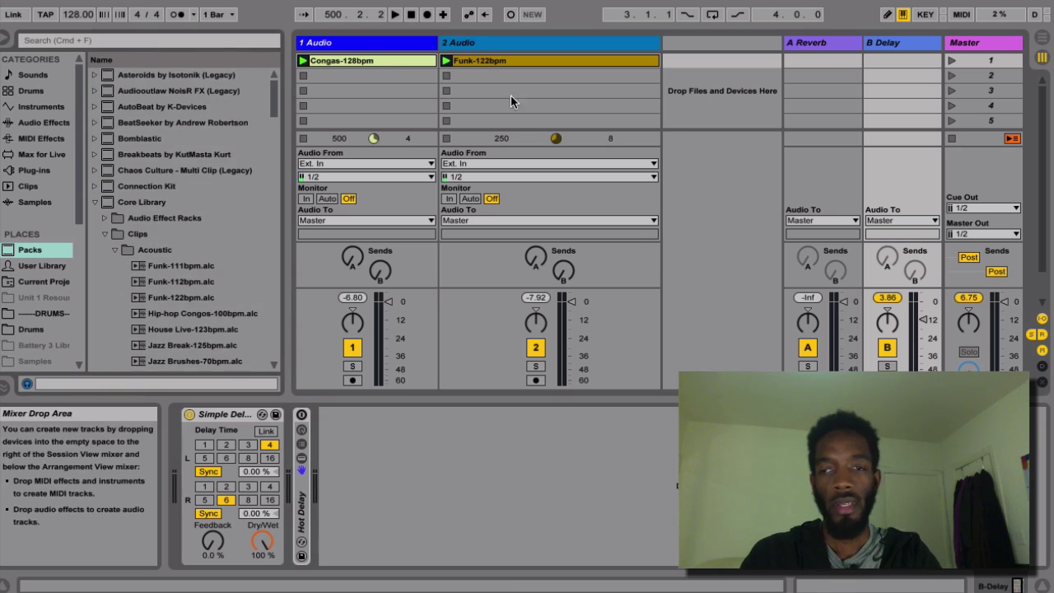
{"action": "left_click", "coordinate": [522, 63]}
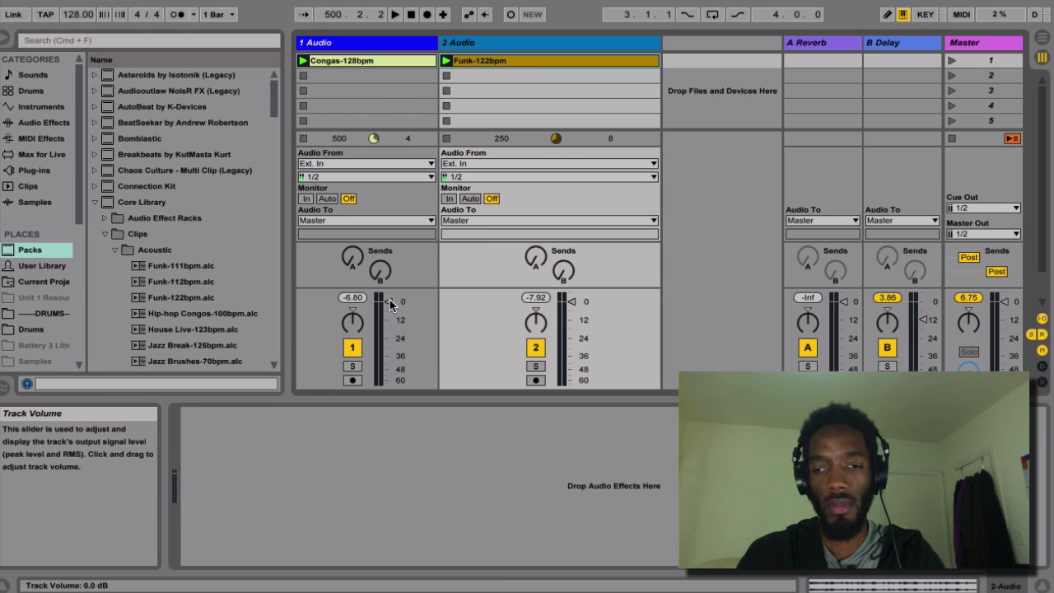
{"action": "key", "text": "space"}
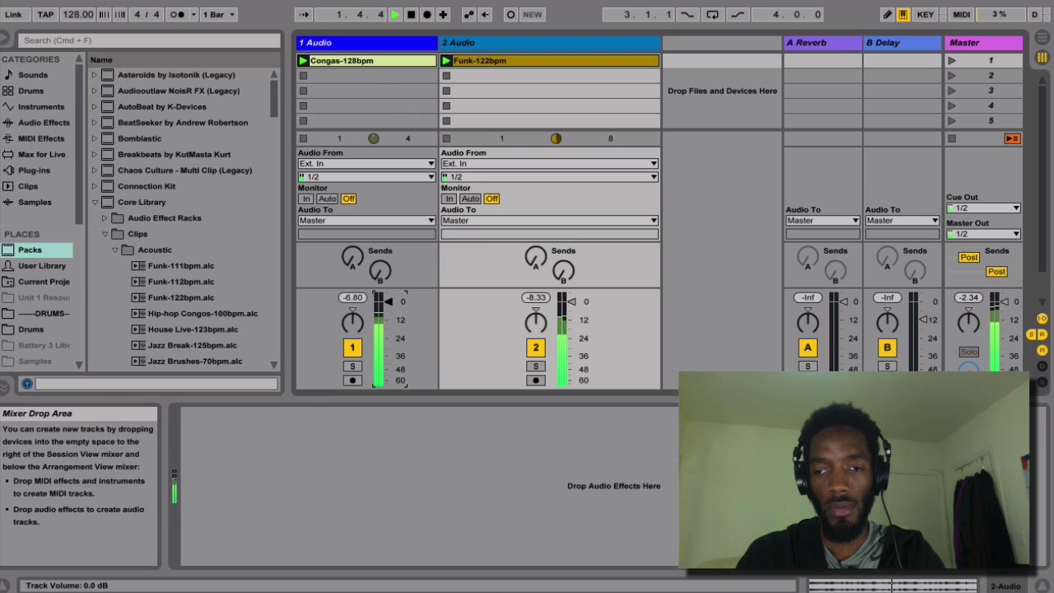
{"action": "left_click_drag", "start_coordinate": [396, 305], "coordinate": [396, 315]}
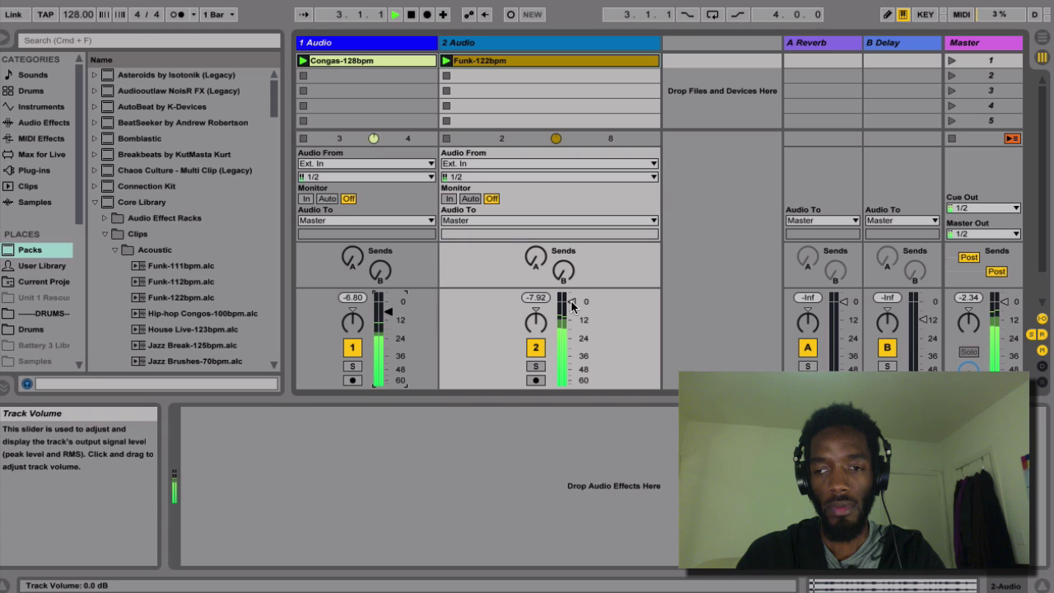
{"action": "left_click_drag", "start_coordinate": [571, 301], "coordinate": [570, 313]}
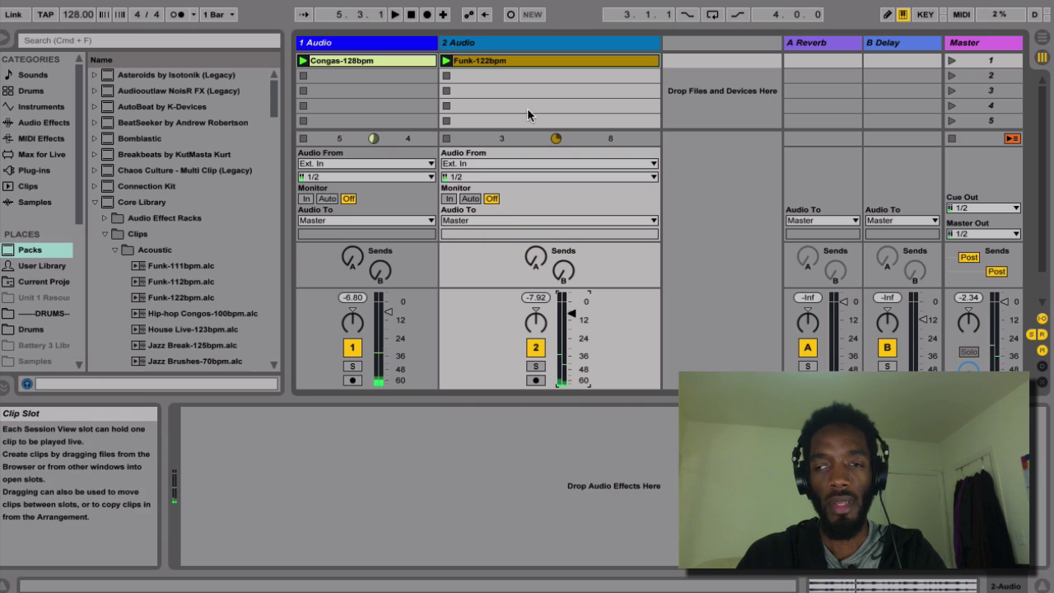
- Add an Overdrive audio effect to the B Delay return track, placed before the Simple Delay
{"action": "left_click", "coordinate": [393, 50]}
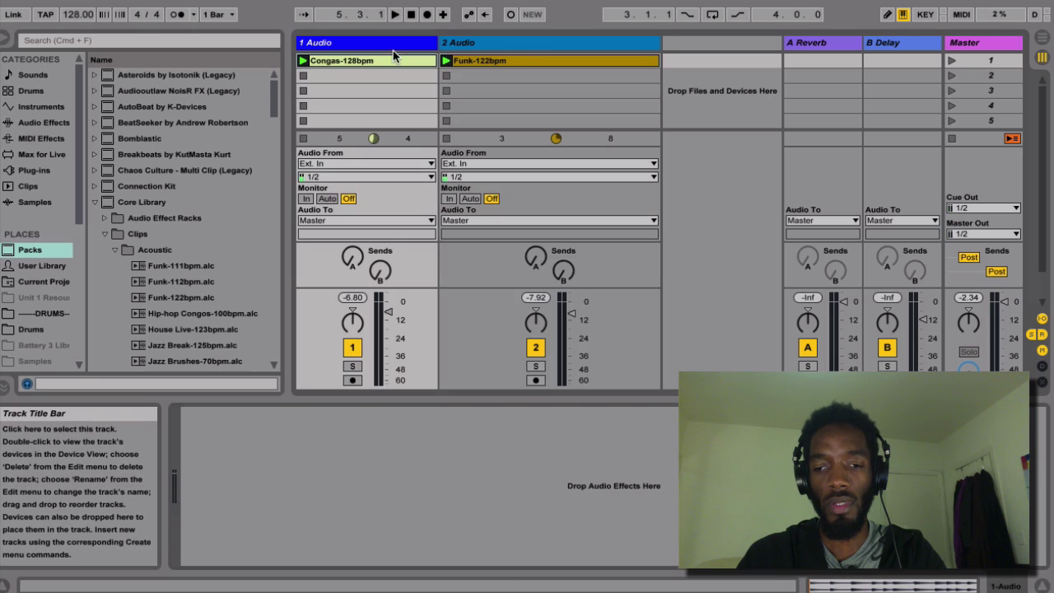
{"action": "left_click", "coordinate": [529, 51]}
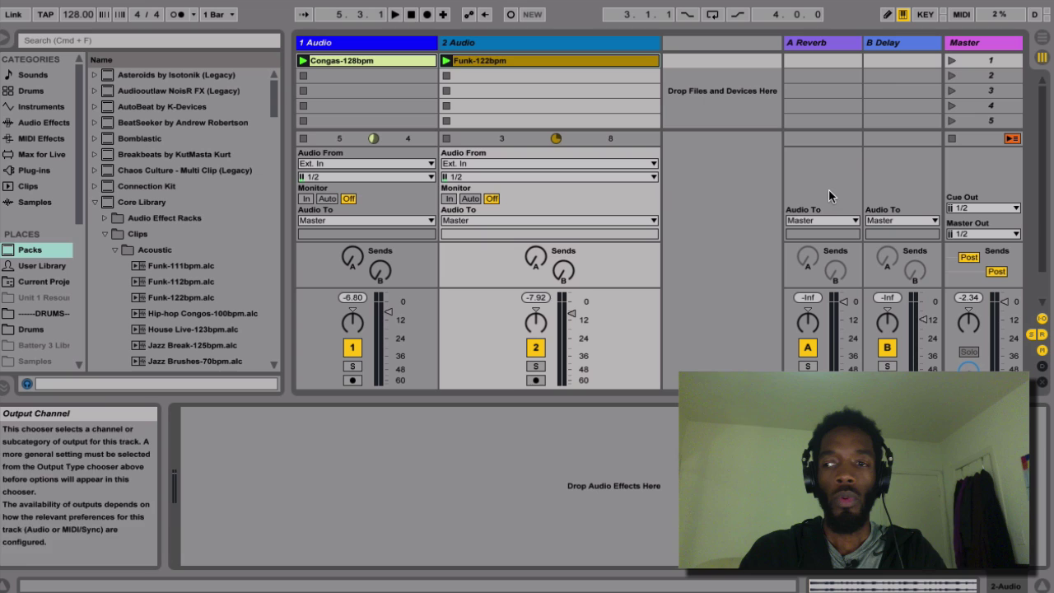
{"action": "left_click", "coordinate": [910, 45]}
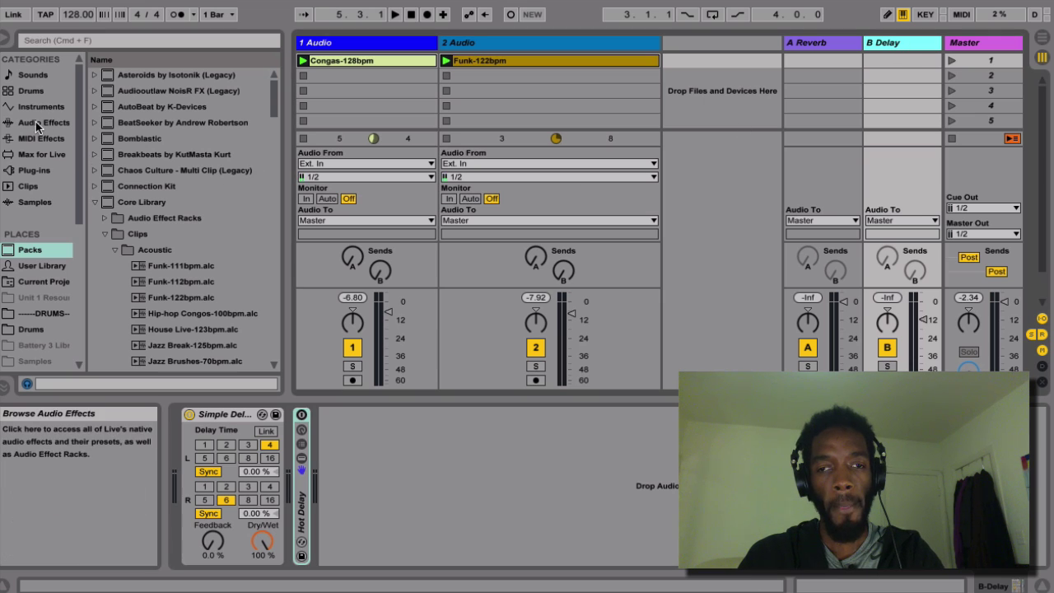
{"action": "scroll", "coordinate": [35, 122], "scroll_direction": "down", "scroll_amount": 3}
{"action": "scroll", "coordinate": [35, 121], "scroll_direction": "up", "scroll_amount": 3}
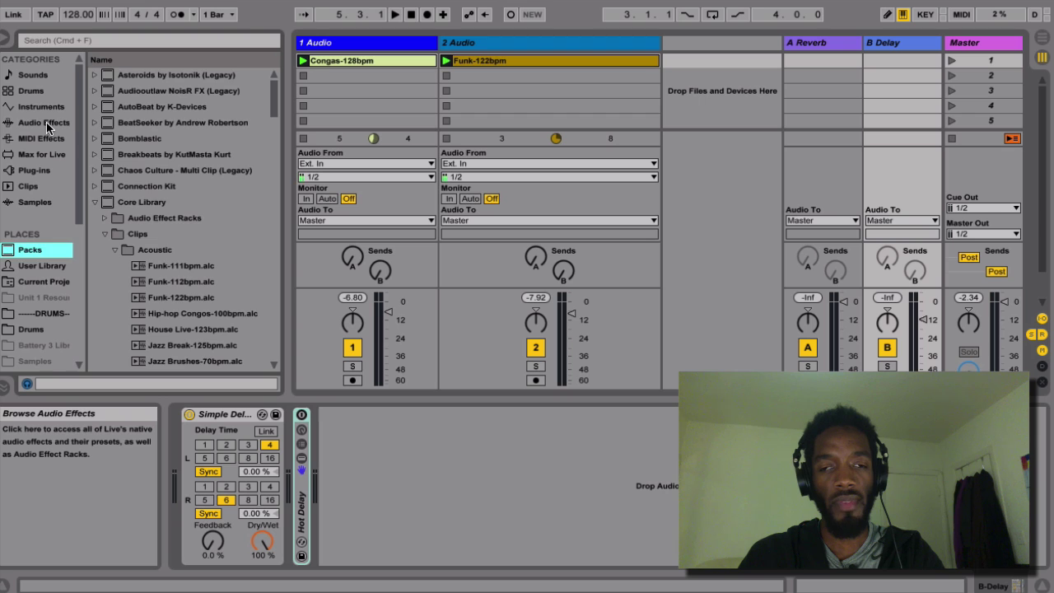
{"action": "left_click", "coordinate": [46, 122]}
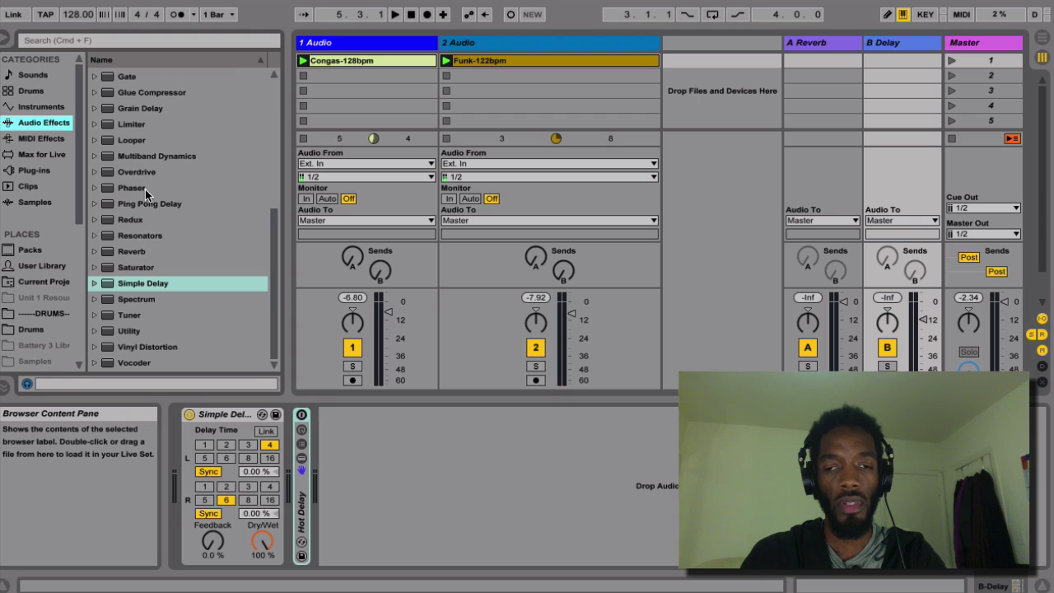
{"action": "scroll", "coordinate": [145, 190], "scroll_direction": "up", "scroll_amount": 5}
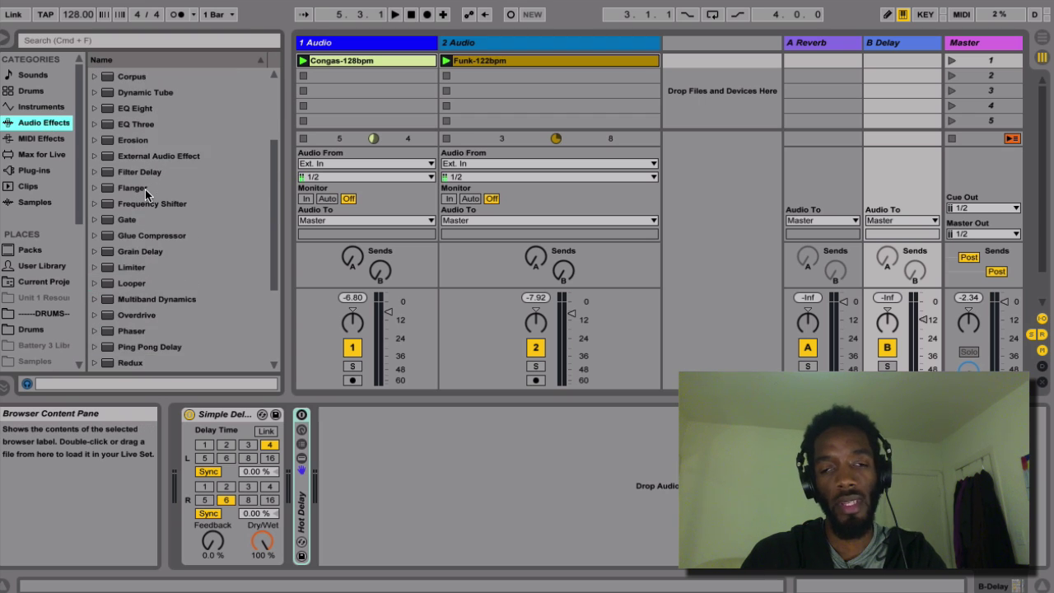
{"action": "scroll", "coordinate": [145, 189], "scroll_direction": "down", "scroll_amount": 5}
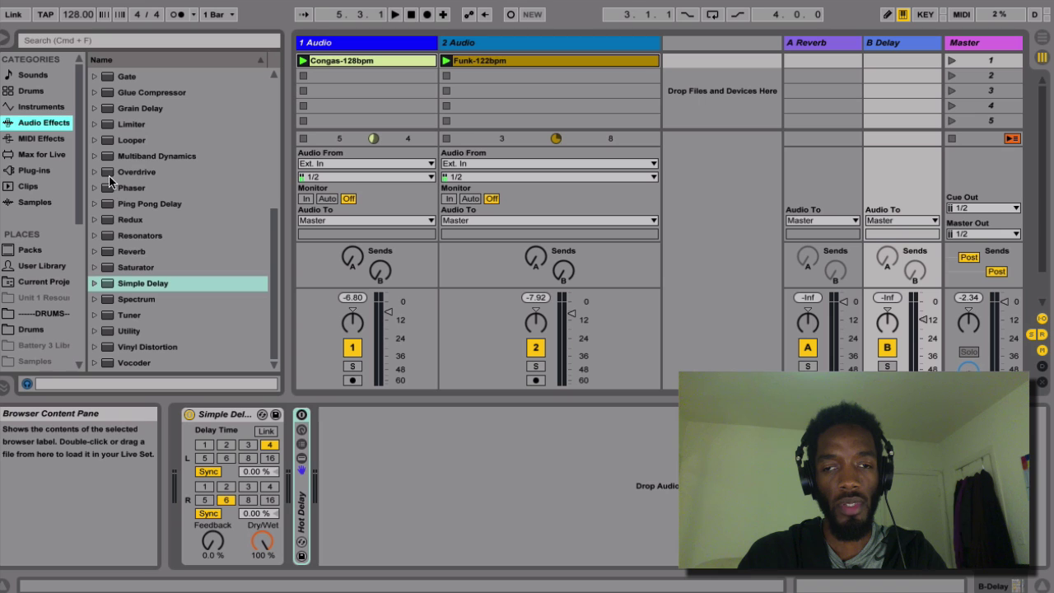
{"action": "left_click_drag", "start_coordinate": [123, 172], "coordinate": [200, 426]}
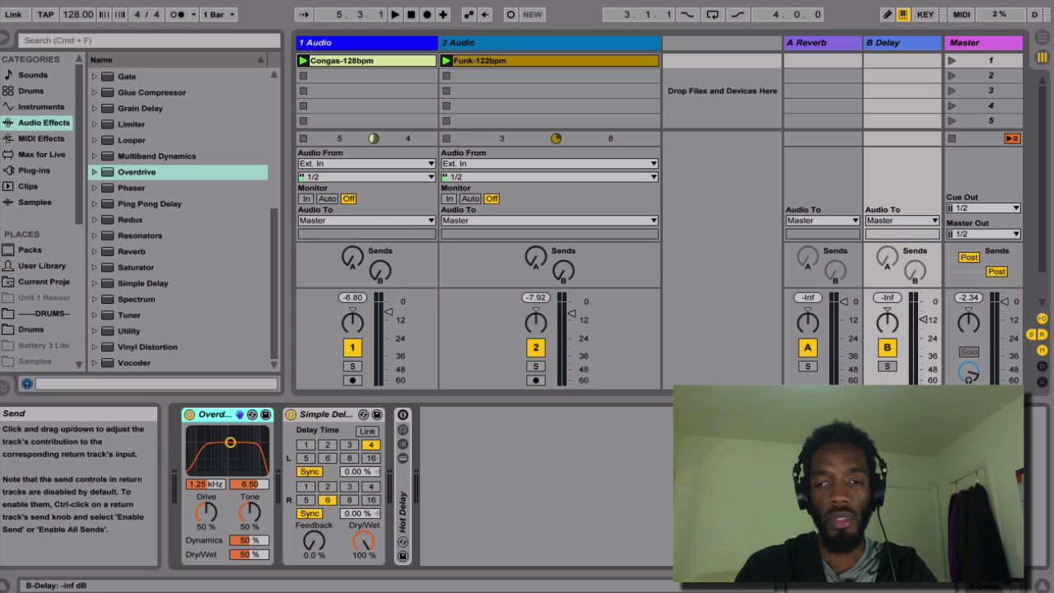
- Raise send B on both audio tracks to 0 dB and play the loops with the B Delay return soloed
{"action": "left_click_drag", "start_coordinate": [380, 270], "coordinate": [380, 239]}
{"action": "left_click_drag", "start_coordinate": [563, 270], "coordinate": [563, 239]}
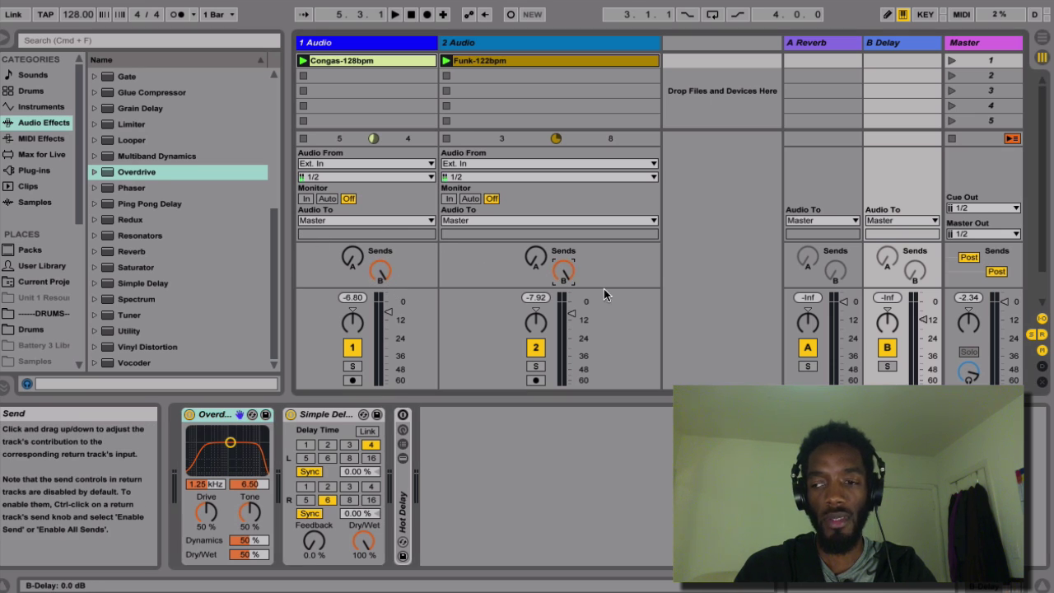
{"action": "left_click", "coordinate": [888, 367]}
{"action": "key", "text": "space"}
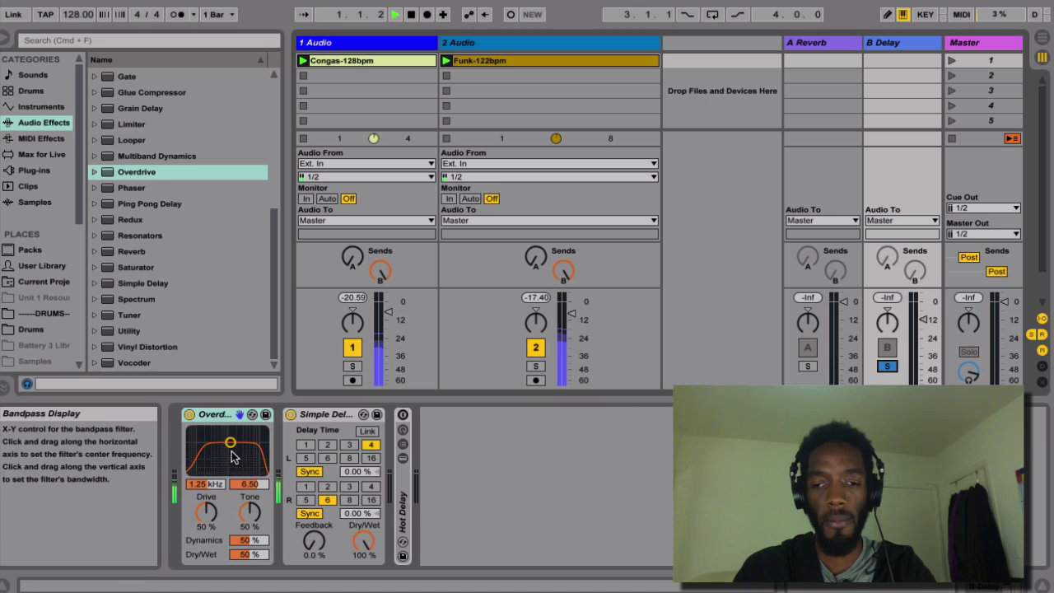
- Set both Simple Delay channels to 2 sixteenths, with a 1.56% offset on the left channel and 25% feedback
{"action": "left_click", "coordinate": [328, 486]}
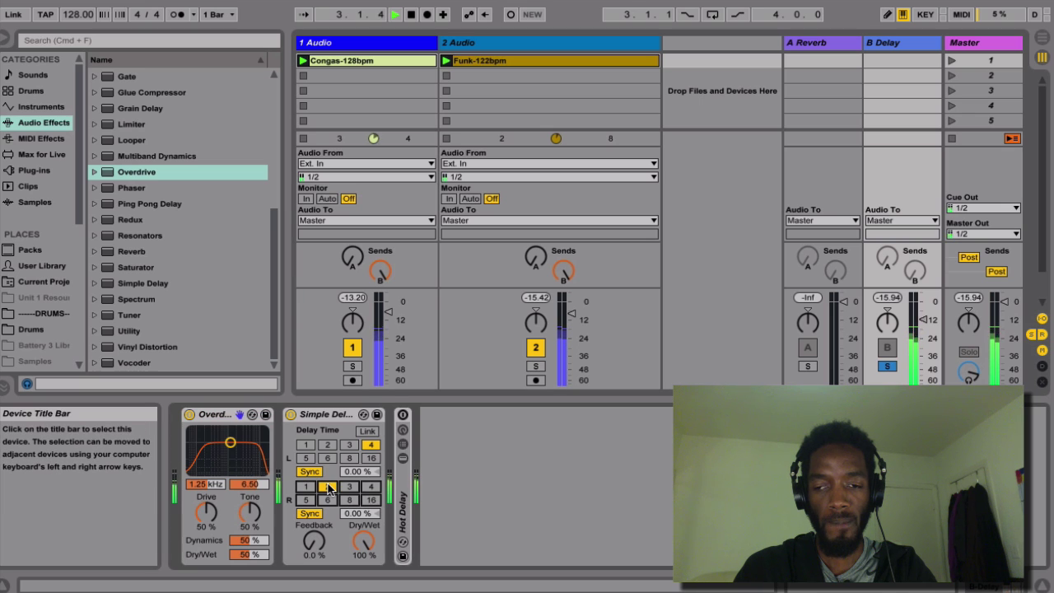
{"action": "left_click", "coordinate": [329, 445]}
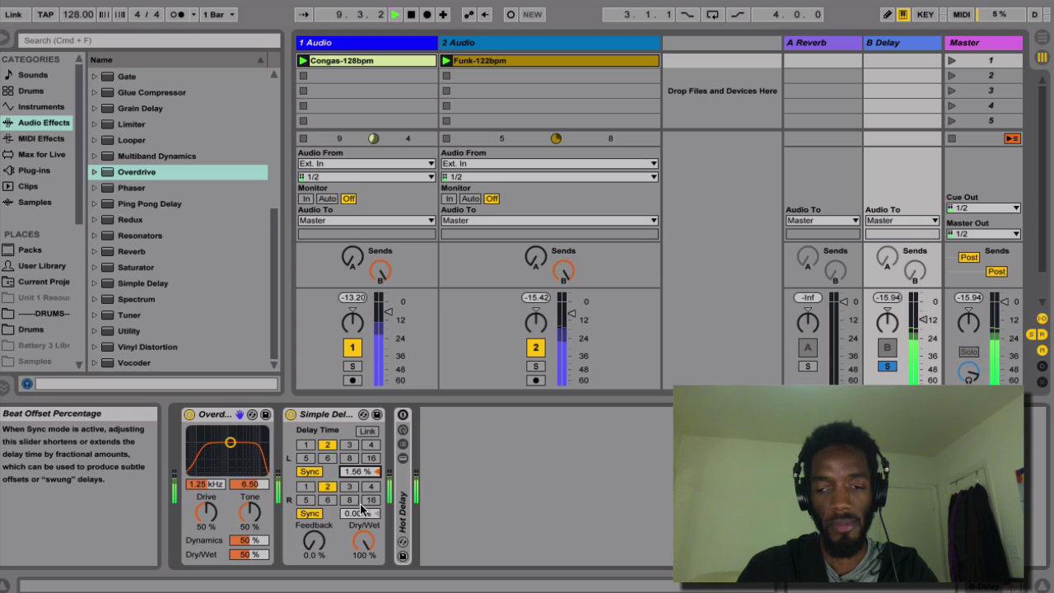
{"action": "left_click_drag", "start_coordinate": [313, 540], "coordinate": [313, 524]}
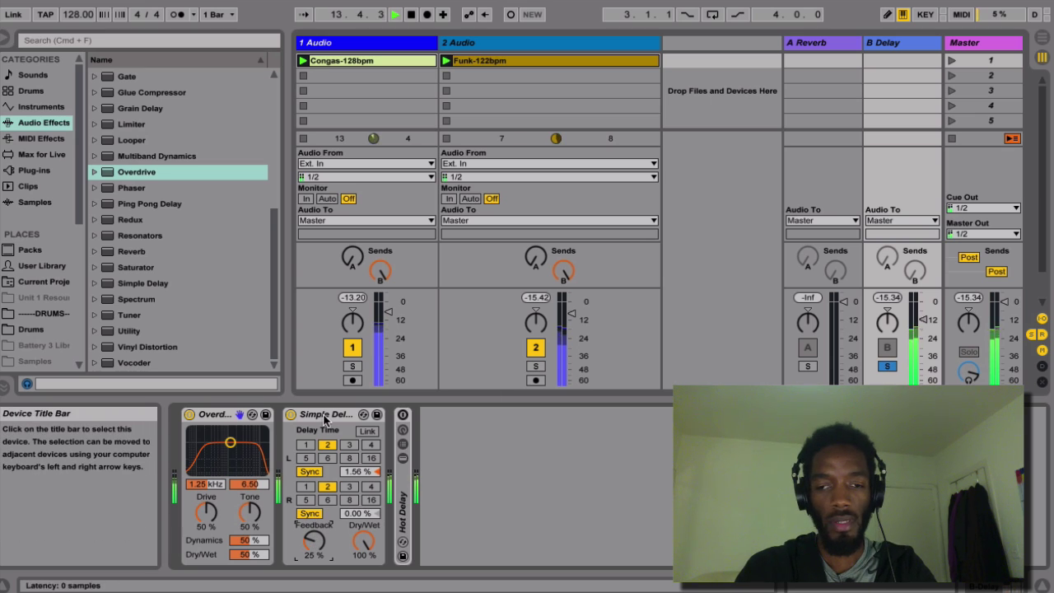
- Set Overdrive's bandpass to 81.0 Hz with a 6.34 bandwidth, its dry/wet to 100% and its drive to 71%
{"action": "left_click_drag", "start_coordinate": [230, 443], "coordinate": [229, 443]}
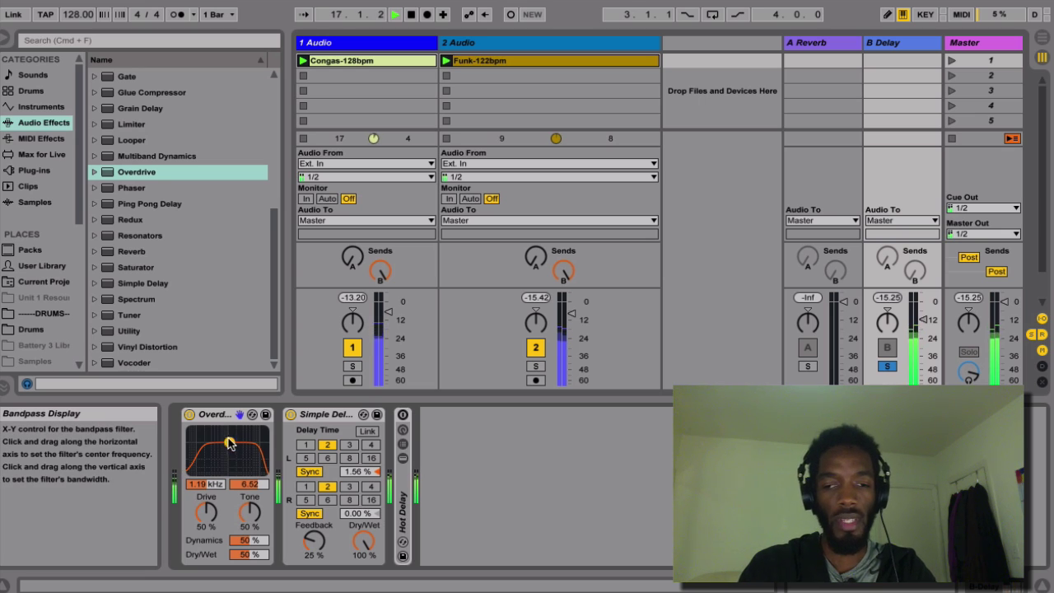
{"action": "left_click_drag", "start_coordinate": [229, 443], "coordinate": [197, 445]}
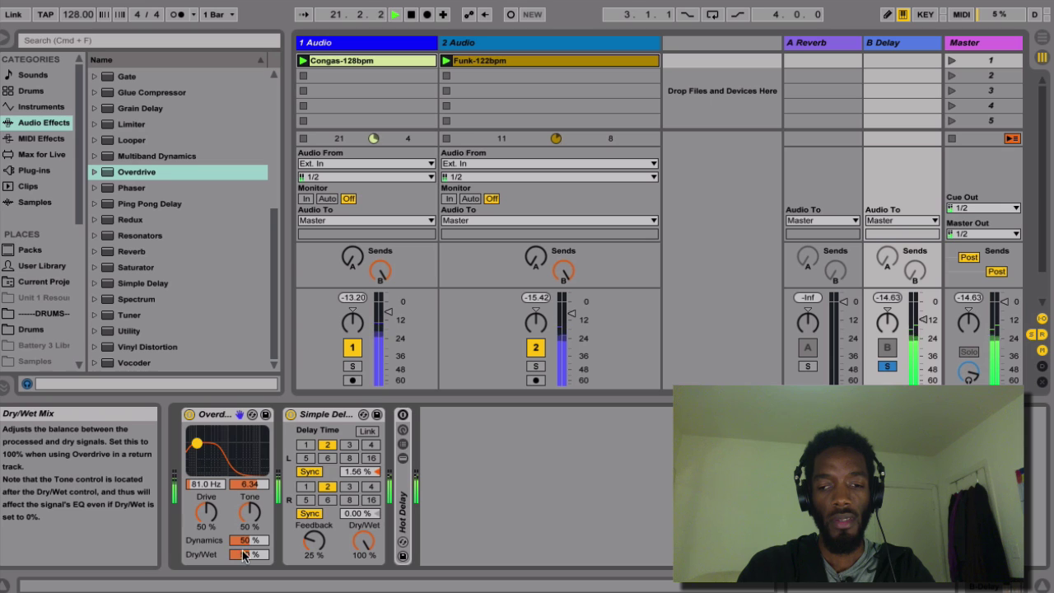
{"action": "left_click_drag", "start_coordinate": [244, 557], "coordinate": [245, 558]}
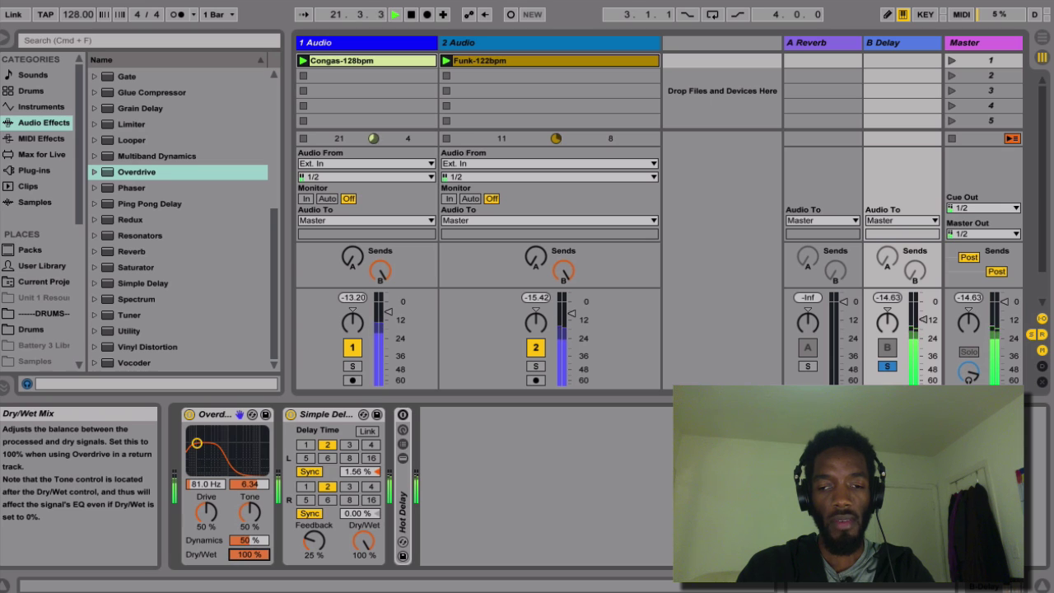
{"action": "left_click", "coordinate": [208, 512]}
{"action": "left_click", "coordinate": [206, 513]}
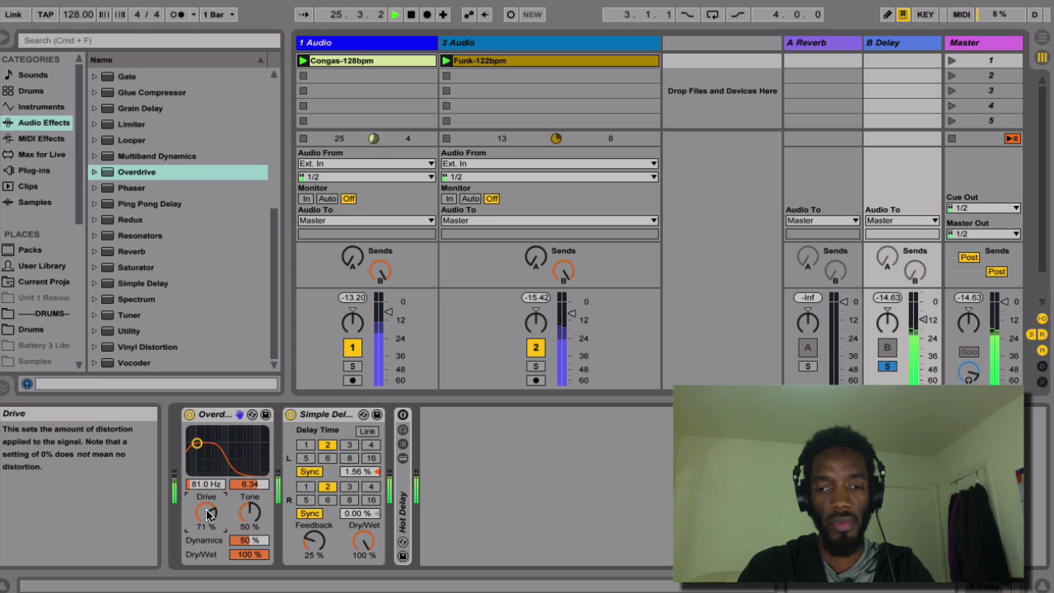
- Unsolo the B Delay return, compare the mix with it muted and active, and lower its volume to -22 dB
{"action": "left_click", "coordinate": [888, 368]}
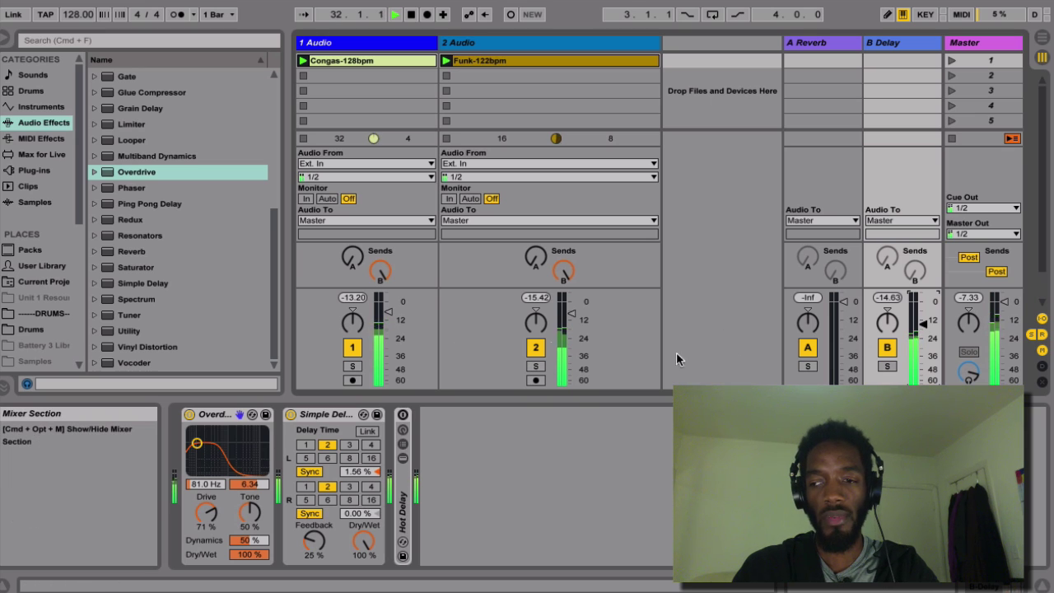
{"action": "left_click", "coordinate": [888, 347]}
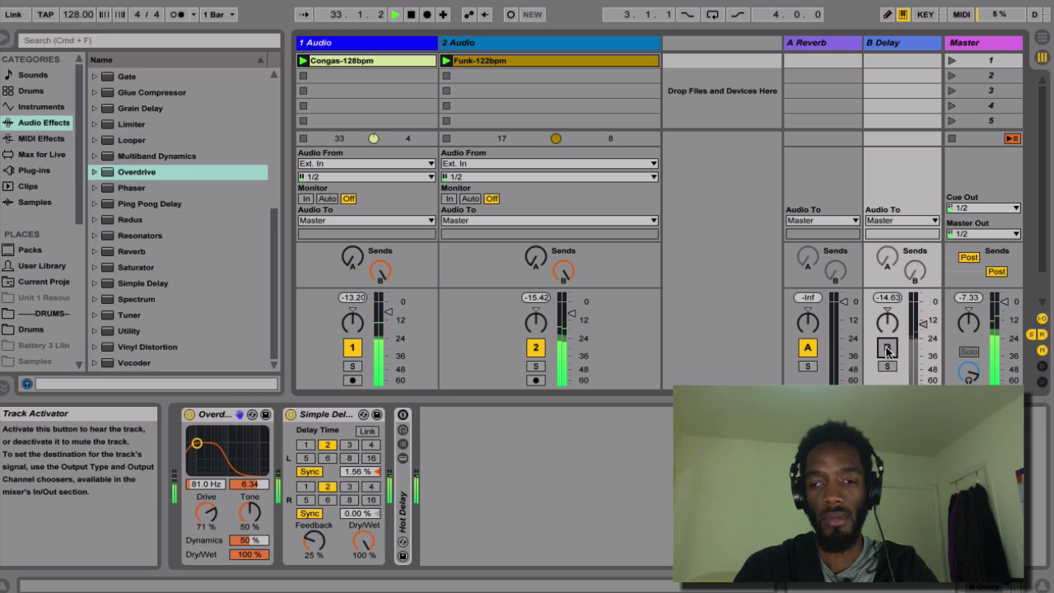
{"action": "left_click", "coordinate": [887, 348]}
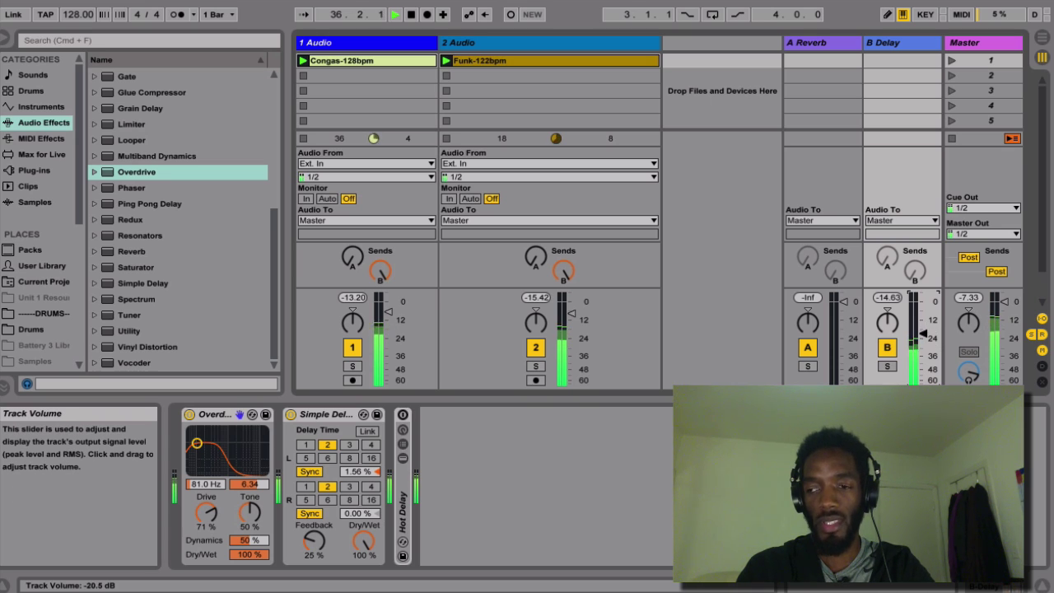
{"action": "mouse_move", "coordinate": [924, 335]}
{"action": "left_mouse_down"}
{"action": "mouse_move", "coordinate": [923, 303]}
{"action": "mouse_move", "coordinate": [924, 337]}
{"action": "left_mouse_up"}
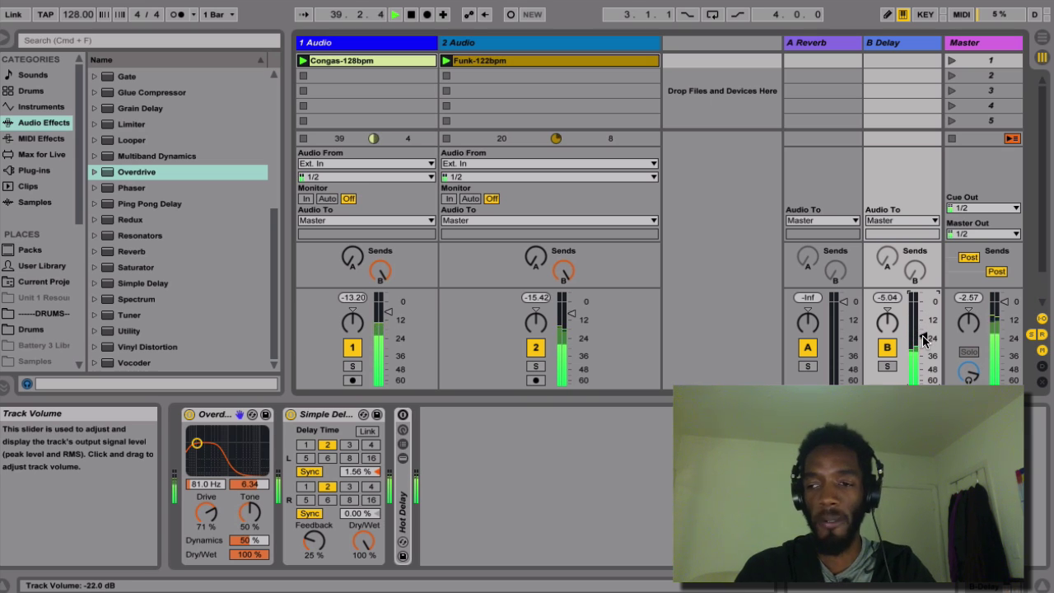
{"action": "key", "text": "space"}
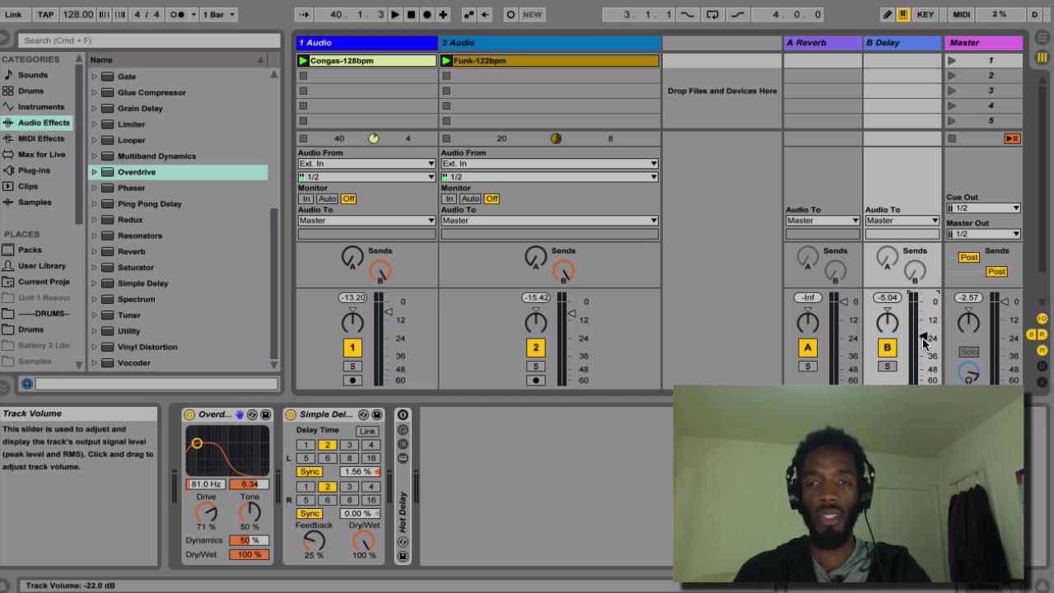
- Play the loops with Overdrive bypassed and the B Delay return turned up, and re-enable Overdrive
{"action": "left_click", "coordinate": [188, 414]}
{"action": "key", "text": "space"}
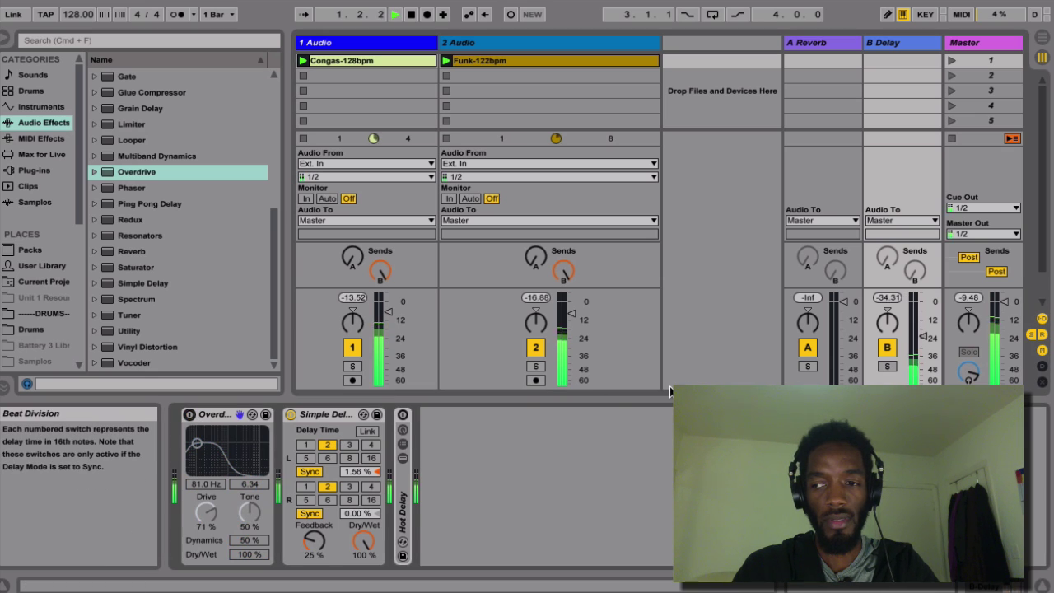
{"action": "left_click_drag", "start_coordinate": [923, 308], "coordinate": [923, 318]}
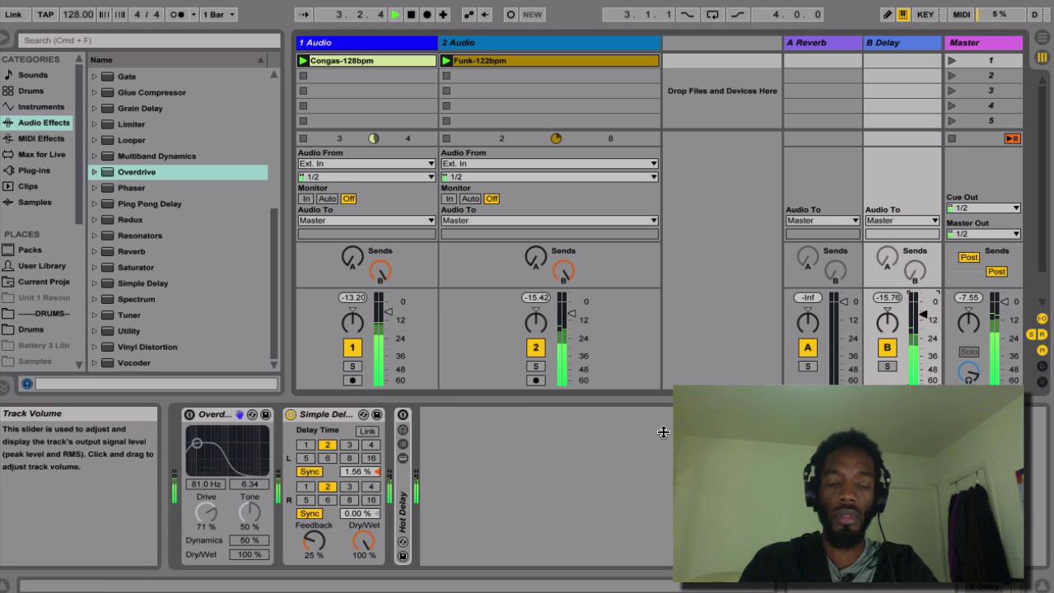
{"action": "left_click", "coordinate": [188, 414]}
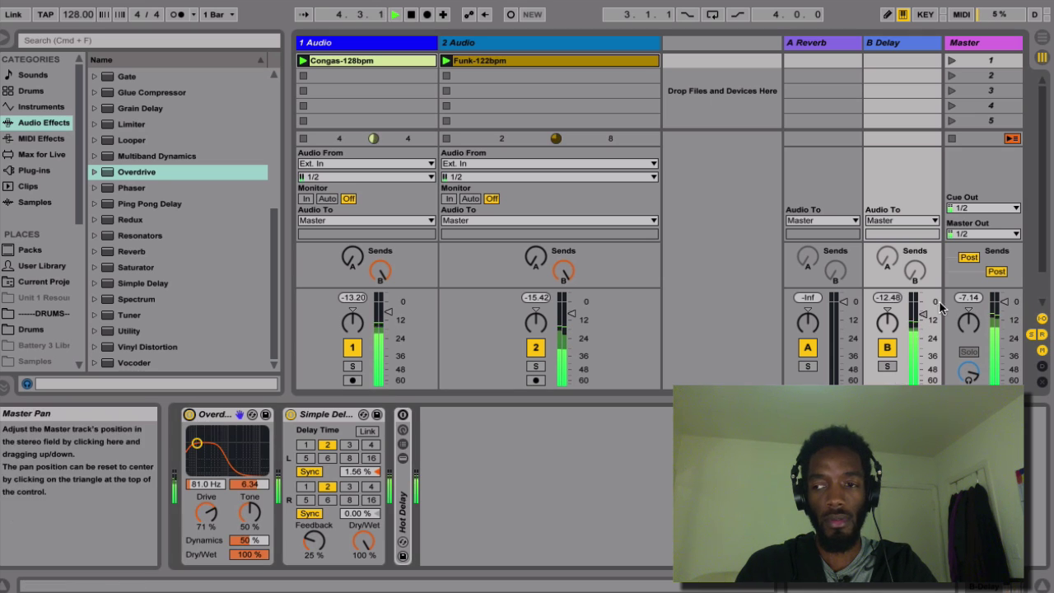
- Lower the B Delay return's volume to just below -16 dB and set Overdrive's drive to 43%
{"action": "left_click_drag", "start_coordinate": [924, 316], "coordinate": [923, 323]}
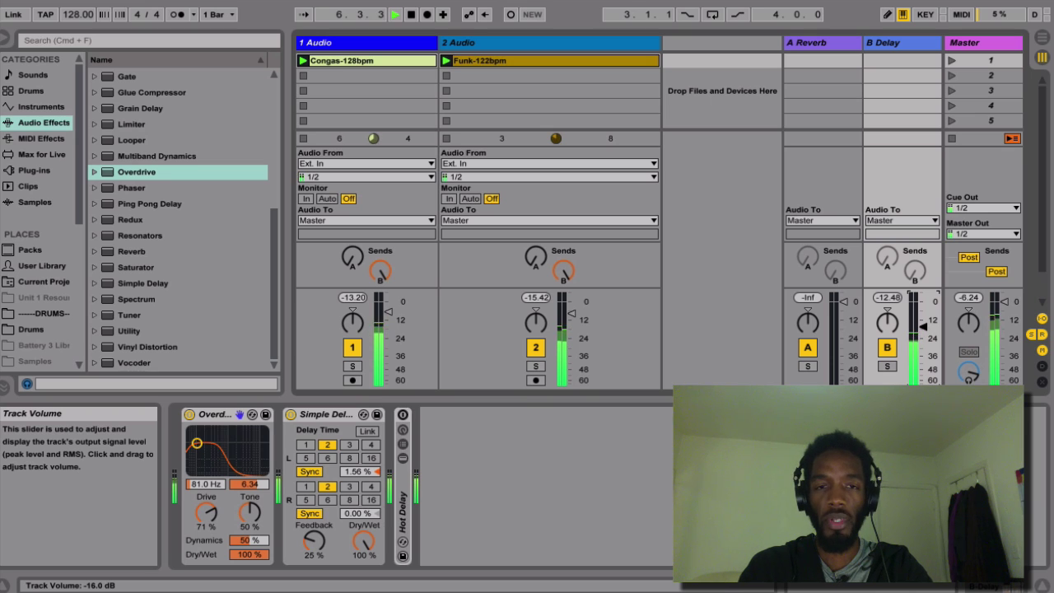
{"action": "left_click_drag", "start_coordinate": [924, 327], "coordinate": [924, 330]}
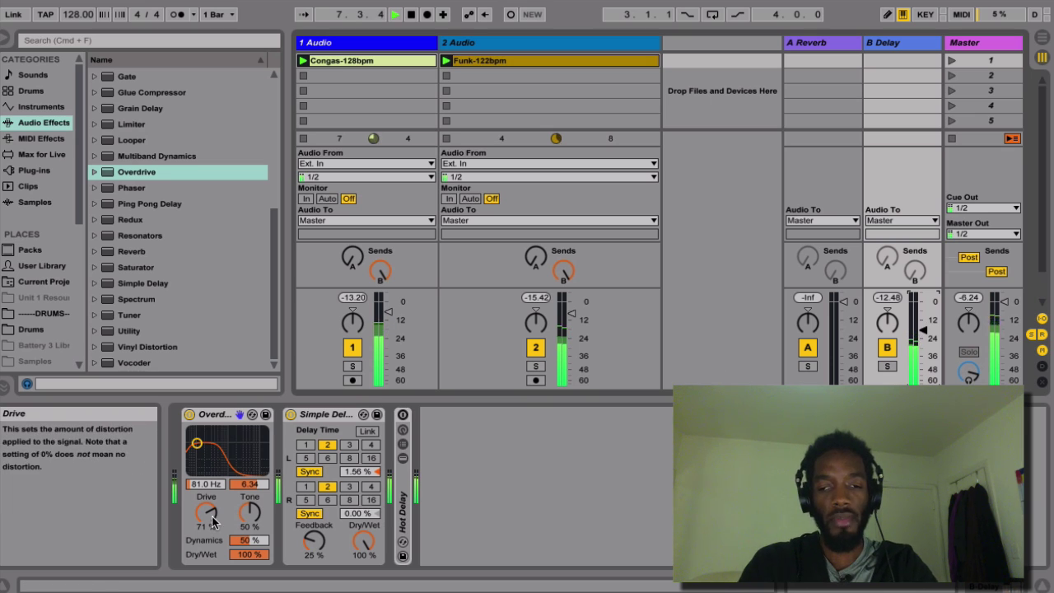
{"action": "left_click_drag", "start_coordinate": [206, 512], "coordinate": [206, 542]}
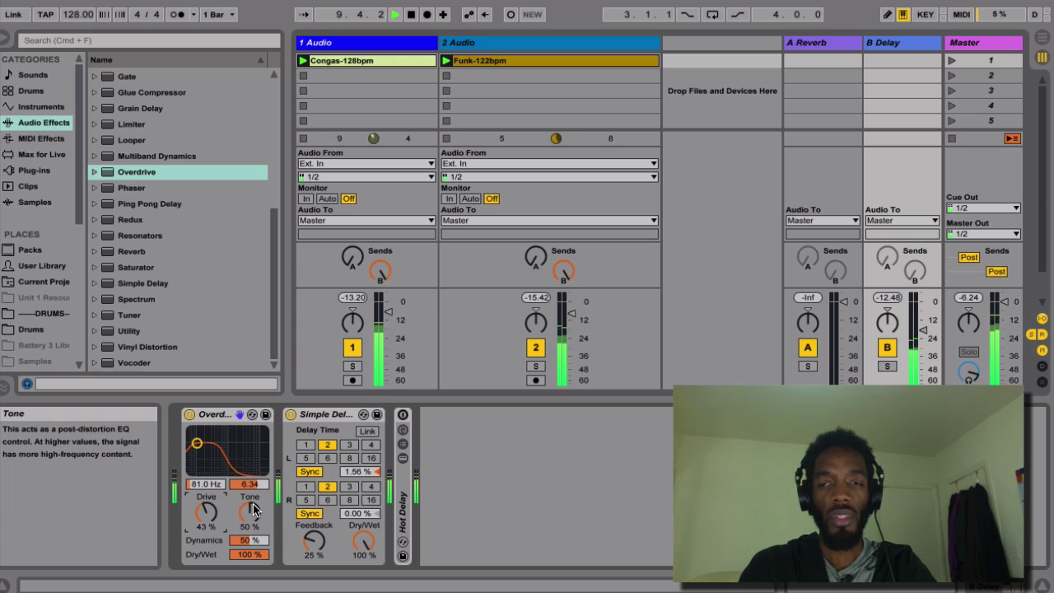
{"action": "key", "text": "space"}
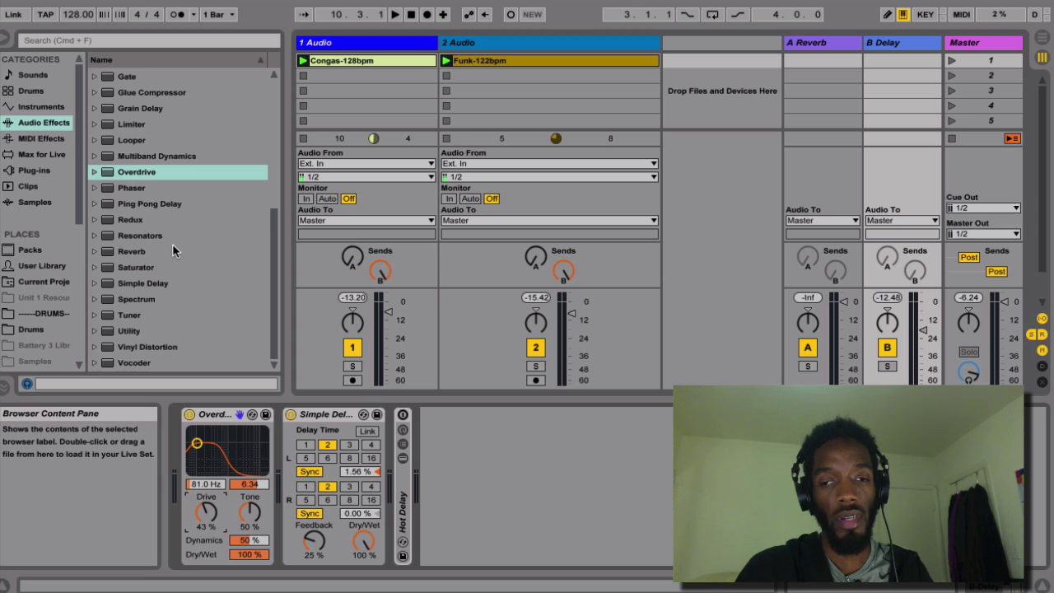
- Browse the list of audio effects for another distortion device and select Dynamic Tube
{"action": "scroll", "coordinate": [173, 243], "scroll_direction": "up", "scroll_amount": 5}
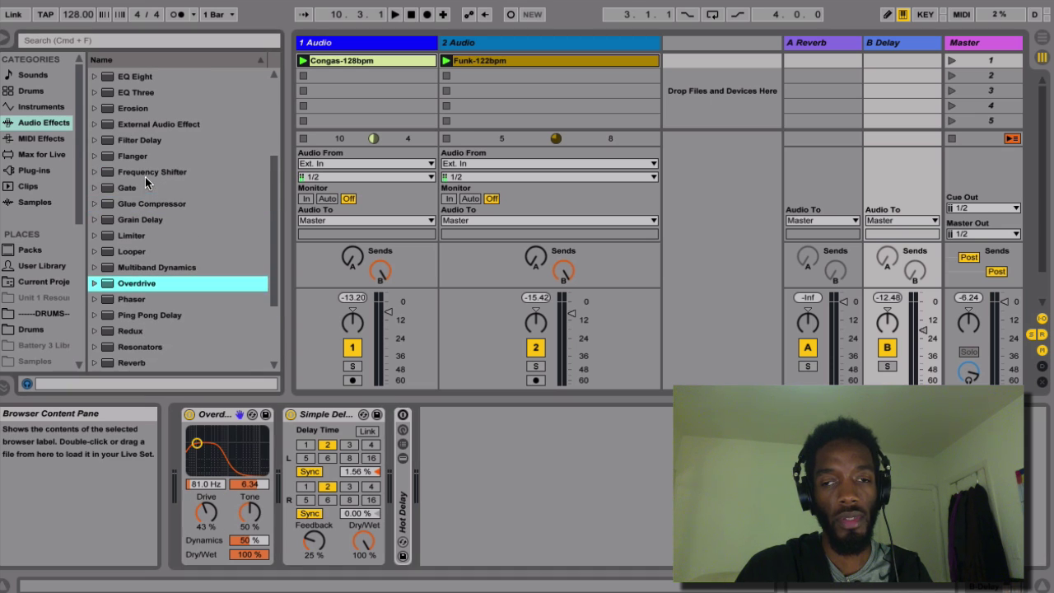
{"action": "scroll", "coordinate": [155, 124], "scroll_direction": "up", "scroll_amount": 5}
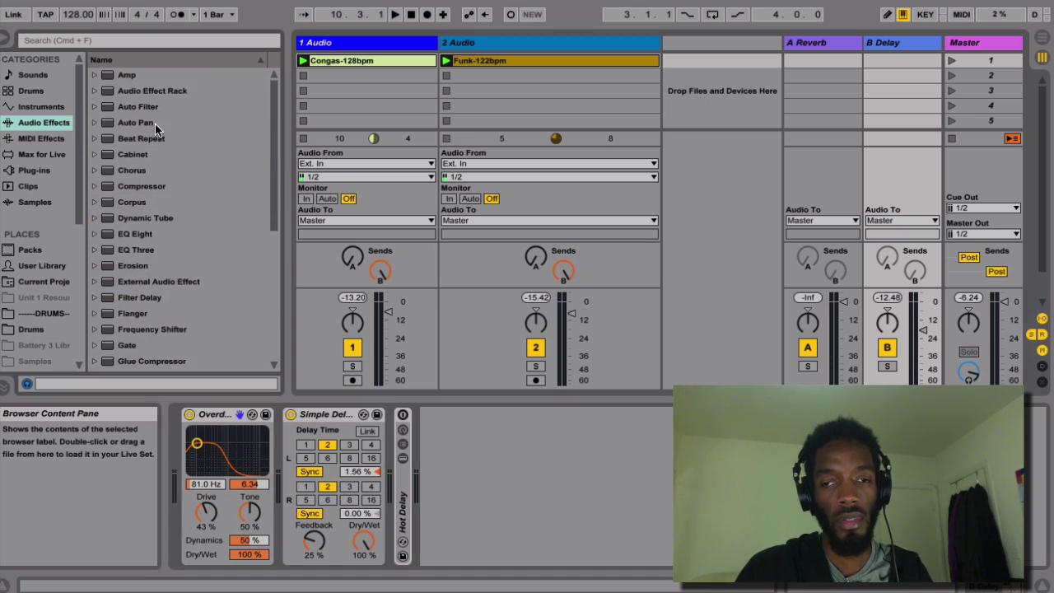
{"action": "left_click", "coordinate": [154, 221]}
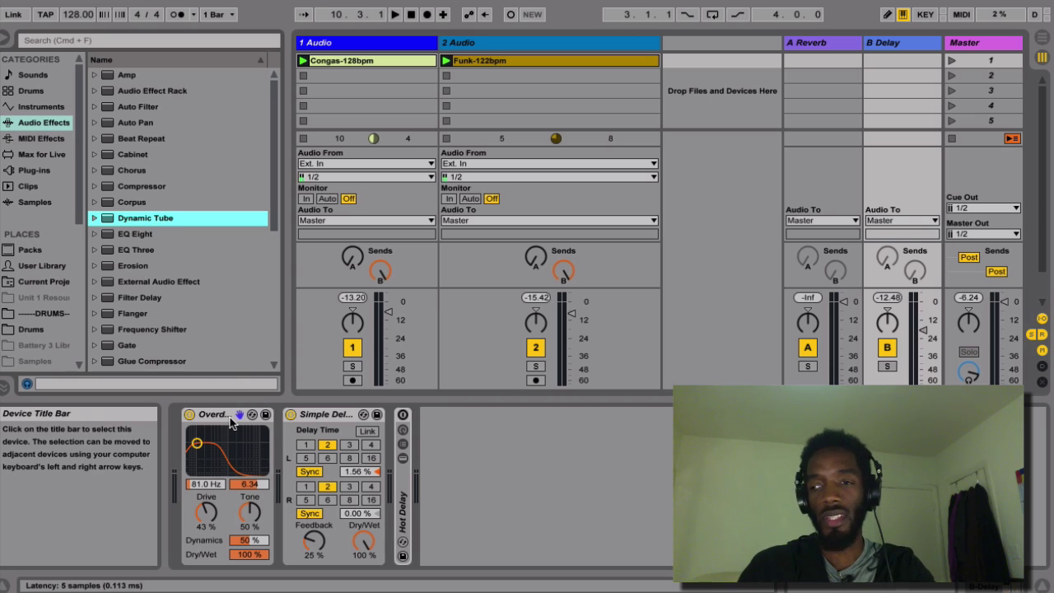
- Deactivate Simple Delay and Overdrive on the B Delay return, and unfold and activate the Hot Delay rack
{"action": "left_click", "coordinate": [406, 492]}
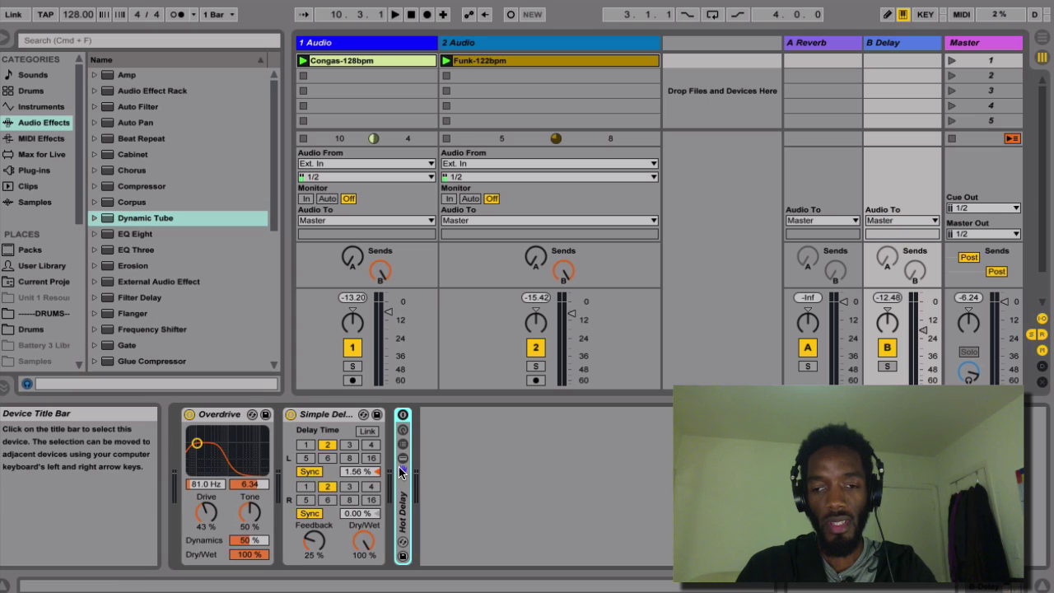
{"action": "left_click", "coordinate": [290, 415]}
{"action": "left_click", "coordinate": [189, 415]}
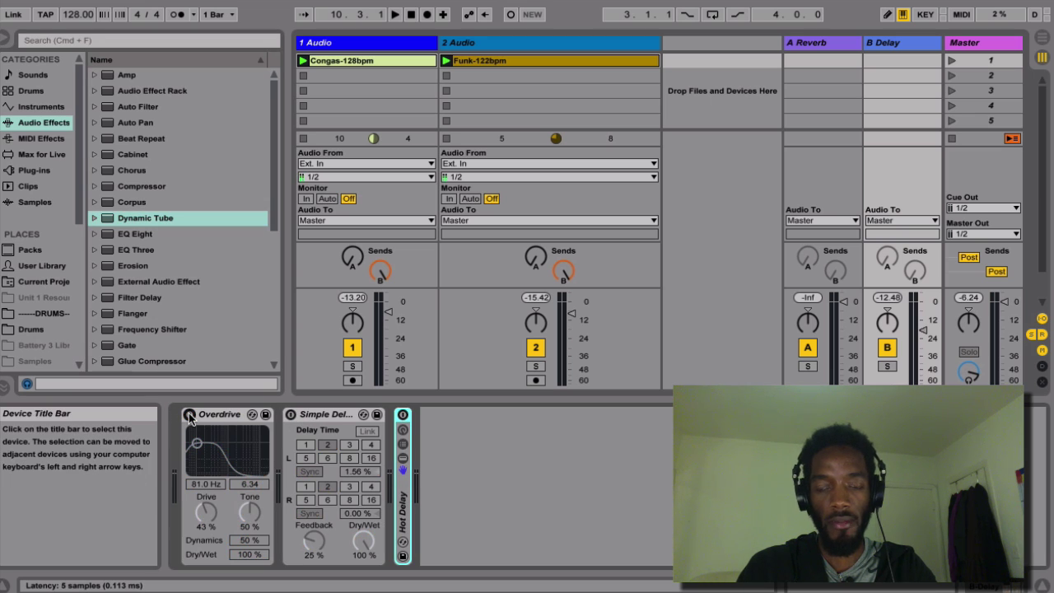
{"action": "double_click", "coordinate": [396, 492]}
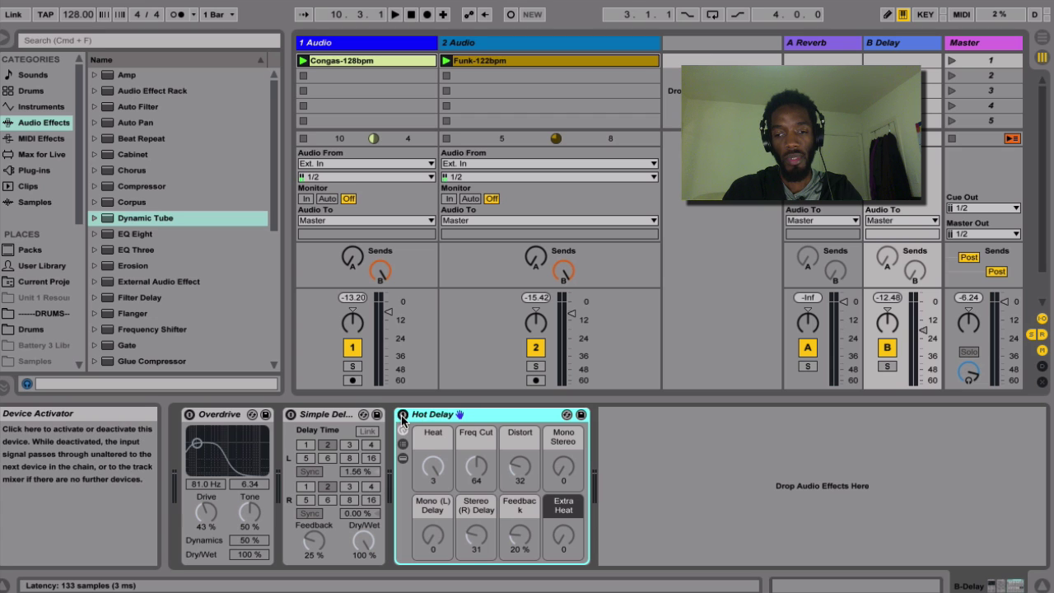
{"action": "left_click", "coordinate": [403, 415]}
- Reveal the devices and chain lists of Hot Delay and its nested Distortion Rack, and view the Amp chain
{"action": "left_click", "coordinate": [403, 458]}
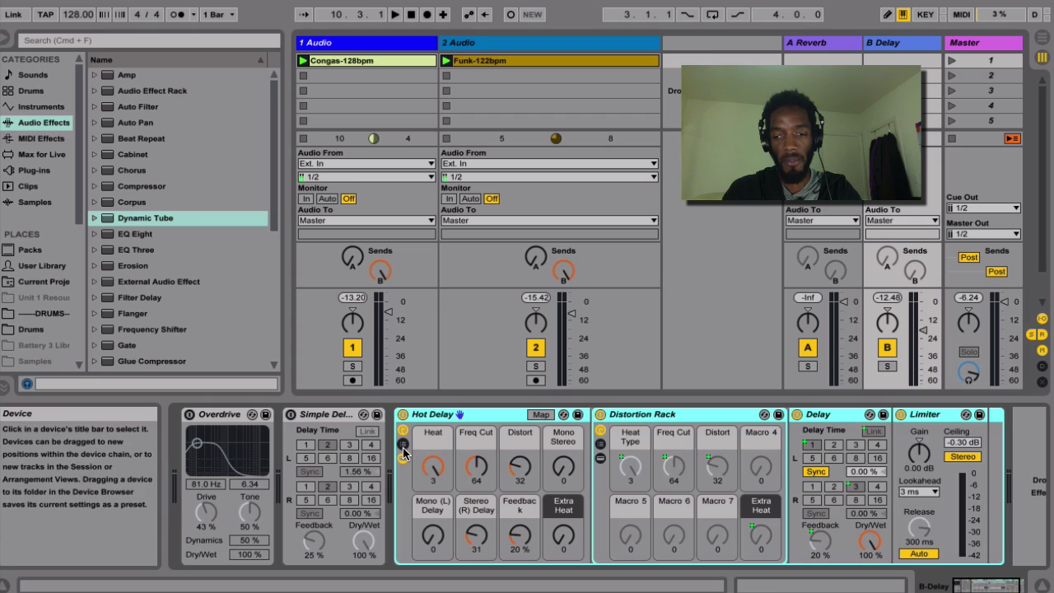
{"action": "left_click", "coordinate": [403, 446]}
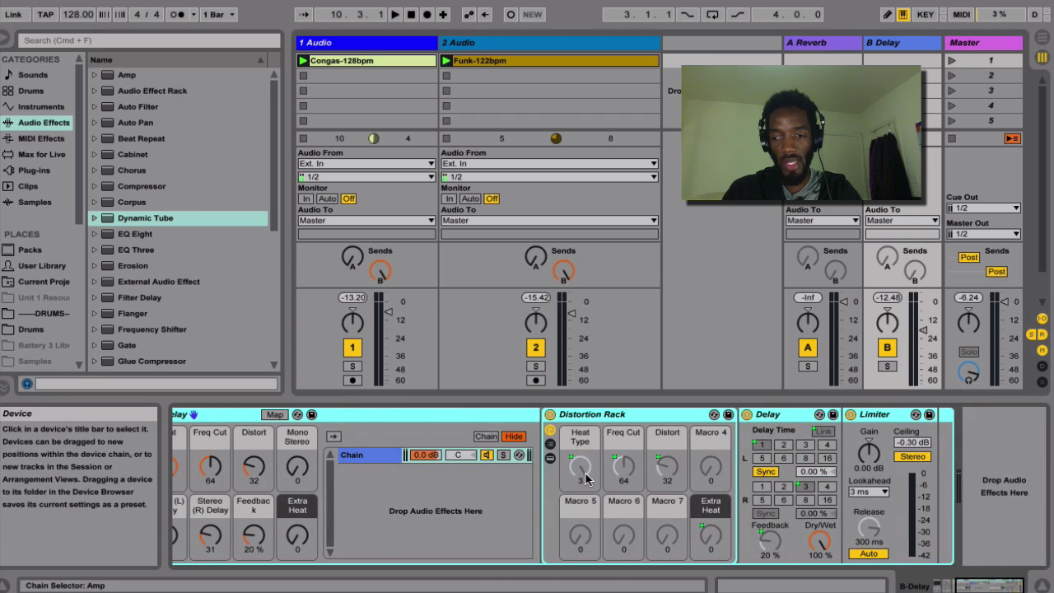
{"action": "left_click", "coordinate": [550, 457]}
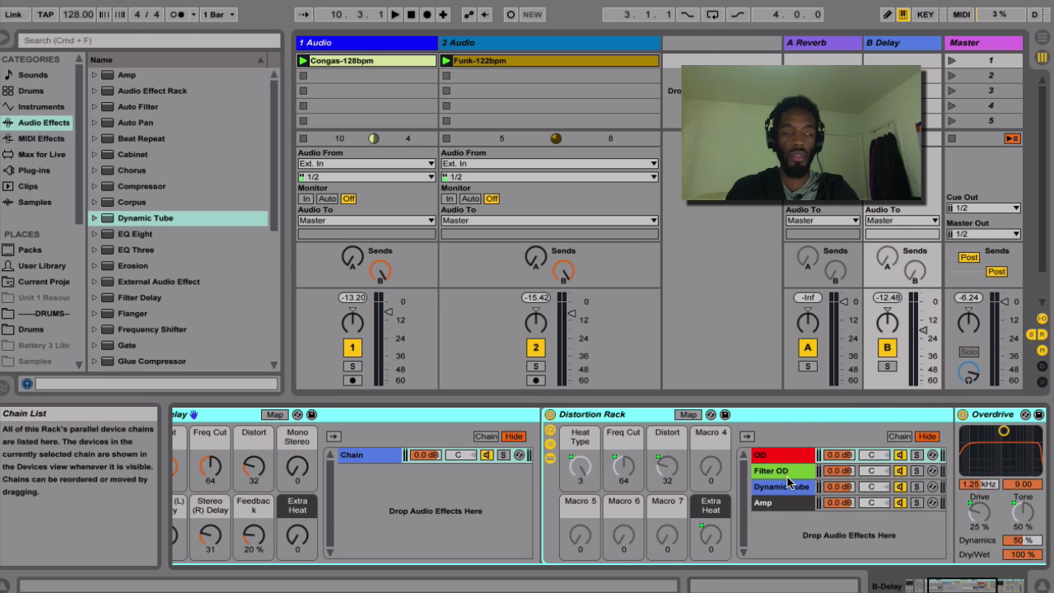
{"action": "left_click", "coordinate": [787, 505]}
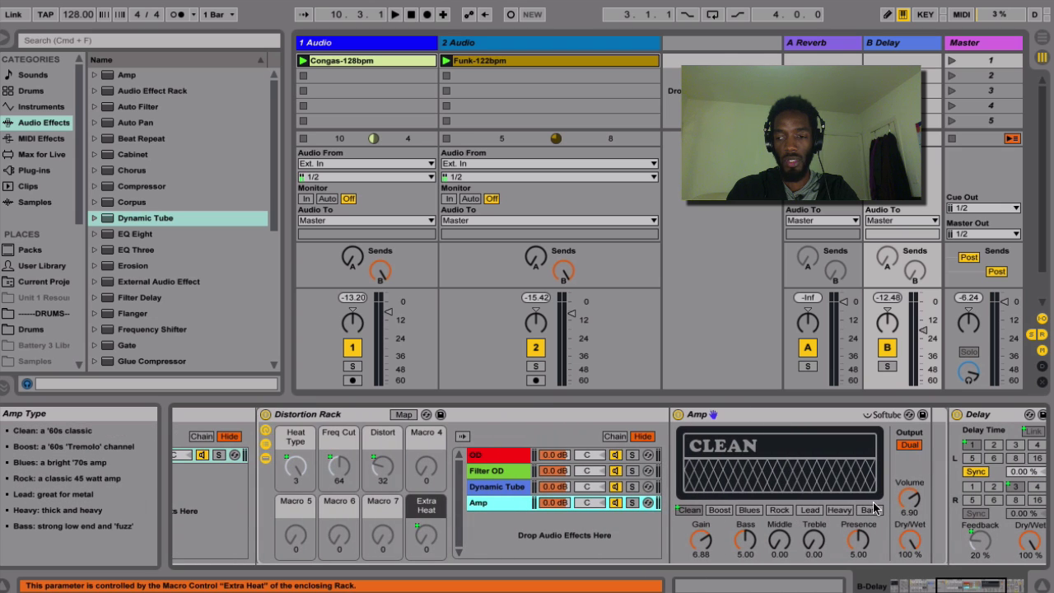
- Review the Heat macro's mapping to the Distortion Rack and set Hot Delay's Extra Heat macro to 118
{"action": "scroll", "coordinate": [671, 506], "scroll_direction": "up", "scroll_amount": 5}
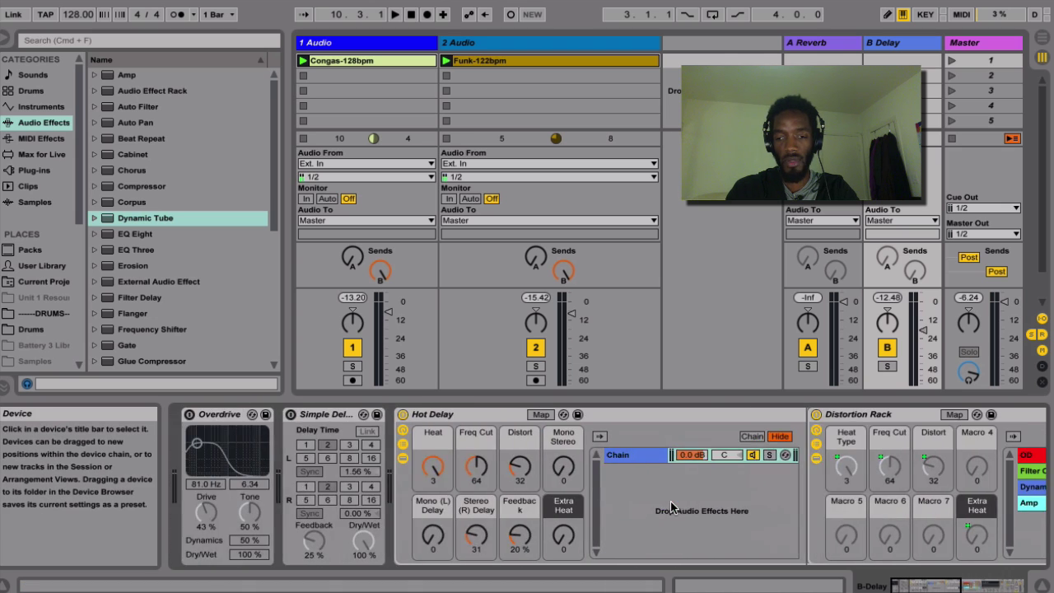
{"action": "mouse_move", "coordinate": [432, 467]}
{"action": "left_mouse_down"}
{"action": "mouse_move", "coordinate": [432, 486]}
{"action": "mouse_move", "coordinate": [434, 469]}
{"action": "left_mouse_up"}
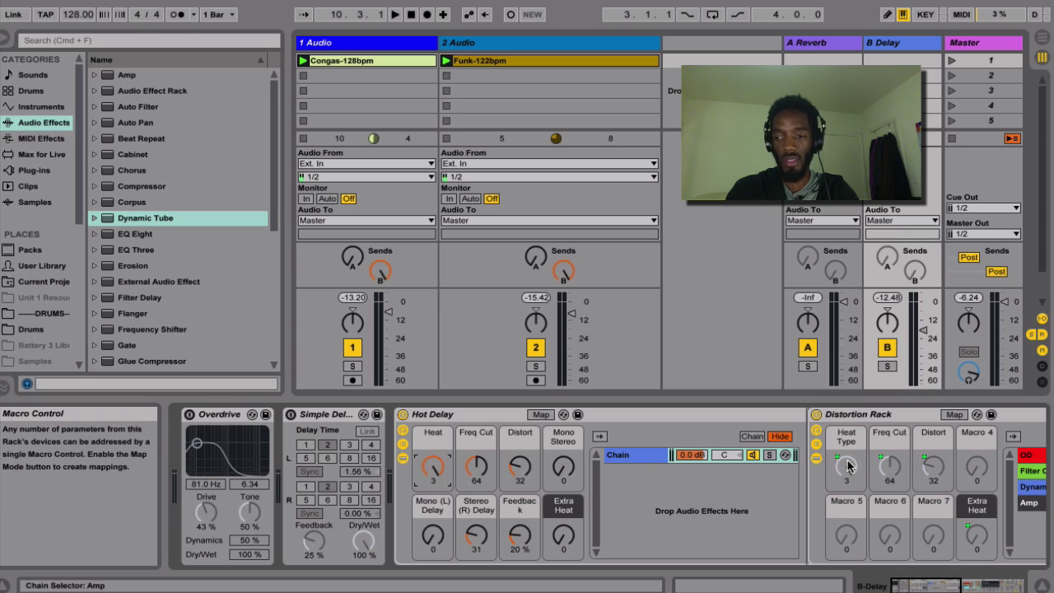
{"action": "left_click", "coordinate": [816, 448]}
{"action": "scroll", "coordinate": [803, 515], "scroll_direction": "up", "scroll_amount": 3}
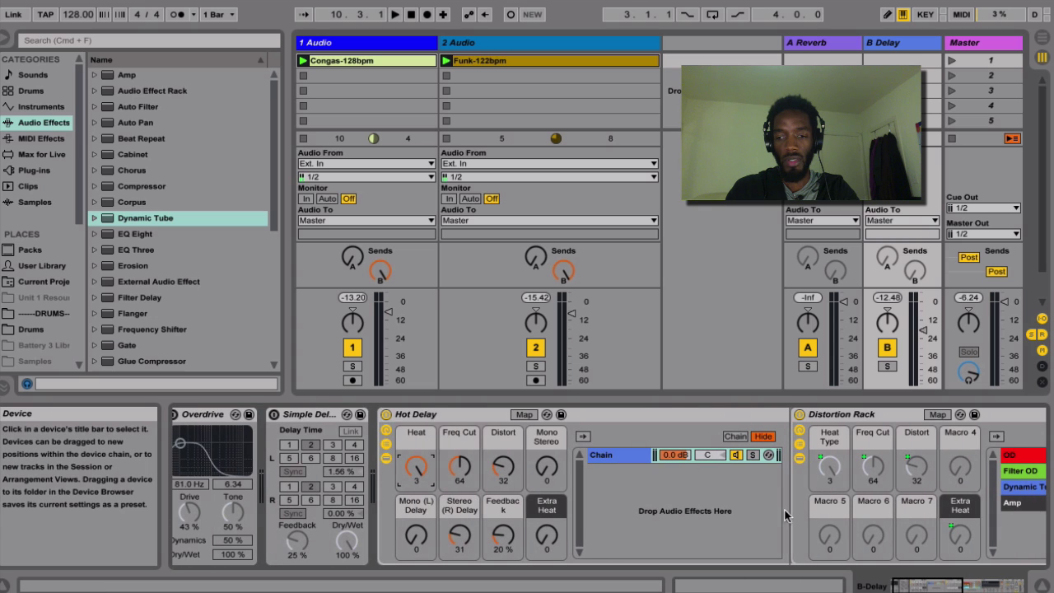
{"action": "left_click_drag", "start_coordinate": [548, 537], "coordinate": [550, 537]}
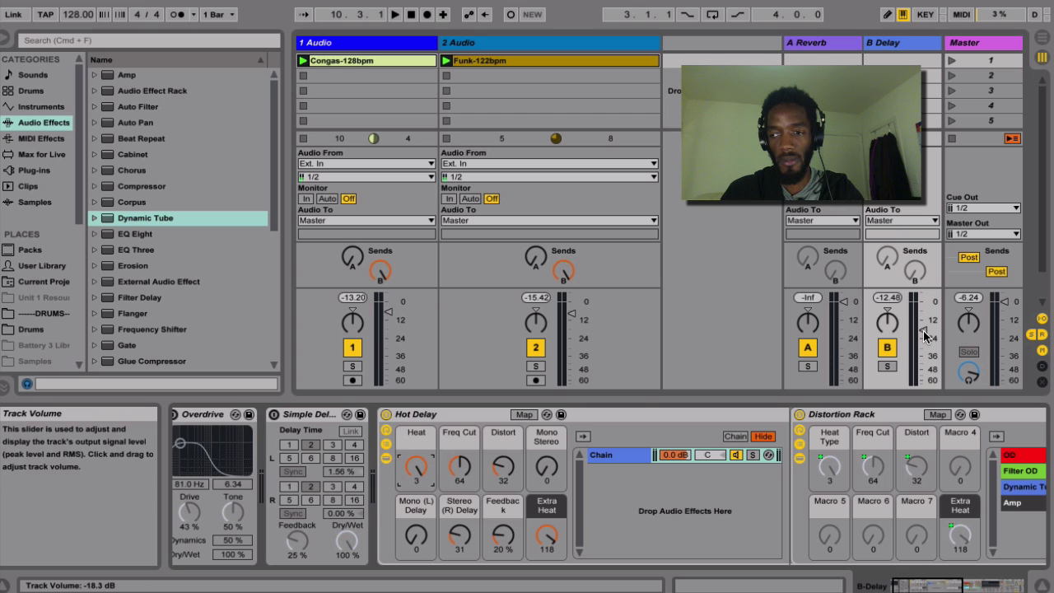
- With the loops playing, raise the B Delay return to just above -12 dB and set Hot Delay's Mono (L) Delay to 46 and Stereo (R) Delay to 59
{"action": "key", "text": "space"}
{"action": "left_click_drag", "start_coordinate": [926, 335], "coordinate": [926, 317]}
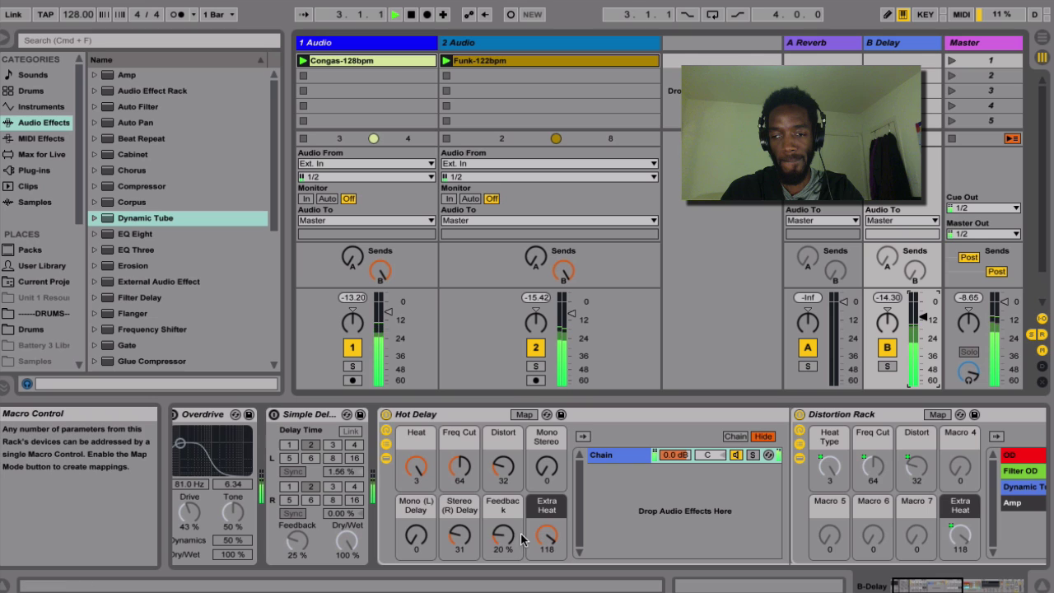
{"action": "left_click_drag", "start_coordinate": [416, 536], "coordinate": [416, 506]}
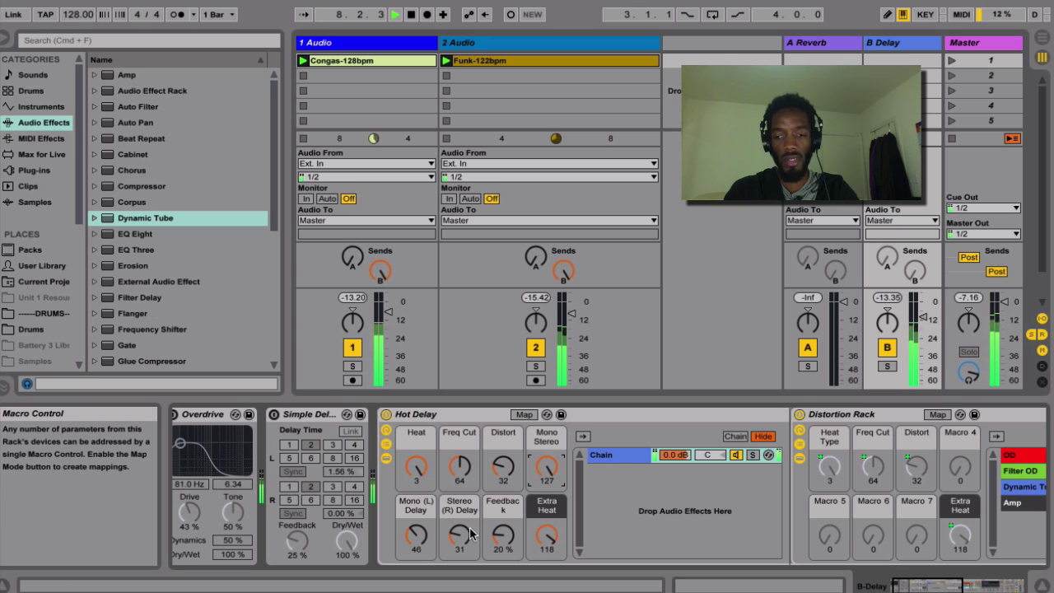
{"action": "left_click_drag", "start_coordinate": [471, 534], "coordinate": [471, 513]}
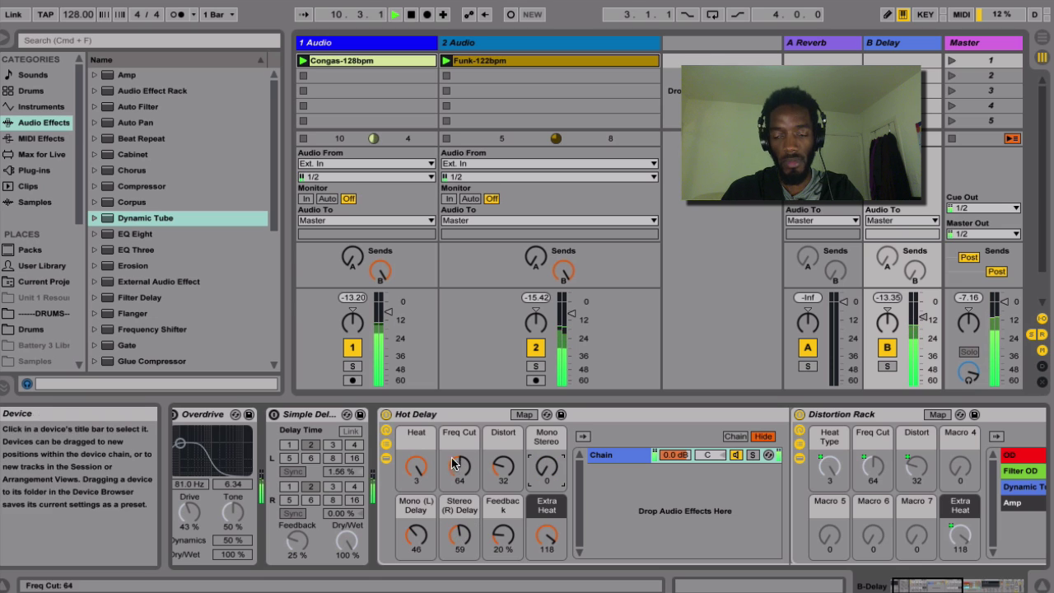
- Set Hot Delay's Heat macro to 1 and Distort to 108, and sweep Freq Cut fully up before settling on 48
{"action": "left_click_drag", "start_coordinate": [416, 467], "coordinate": [416, 474]}
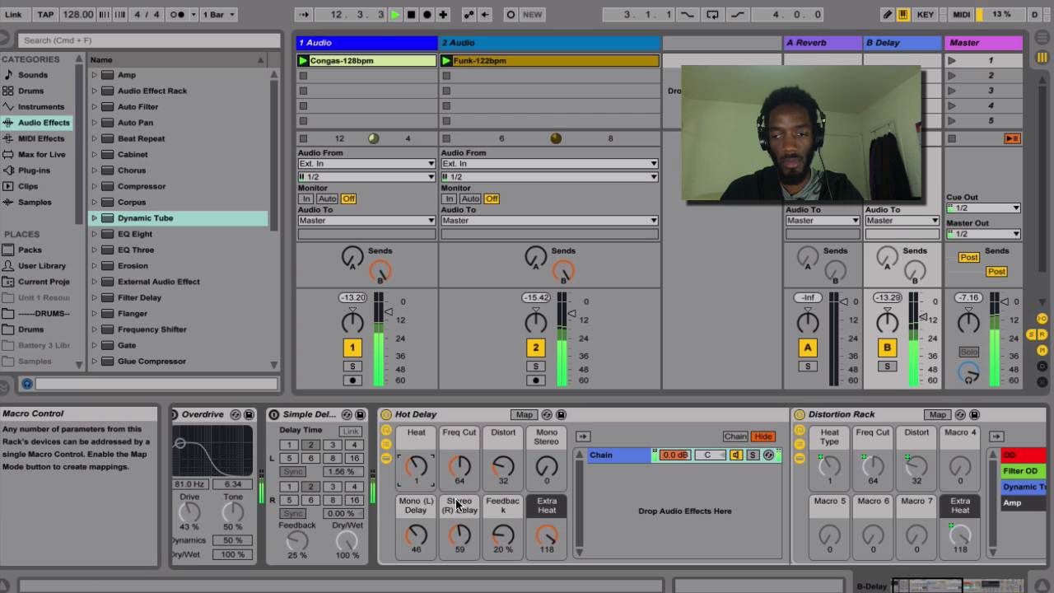
{"action": "left_click_drag", "start_coordinate": [460, 466], "coordinate": [460, 412]}
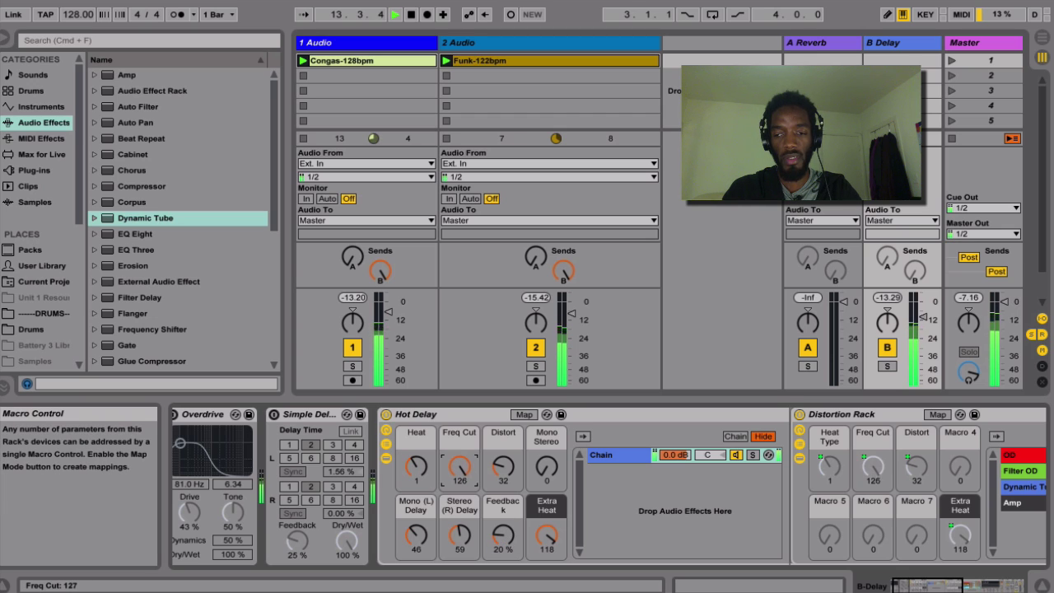
{"action": "left_click_drag", "start_coordinate": [459, 466], "coordinate": [459, 509]}
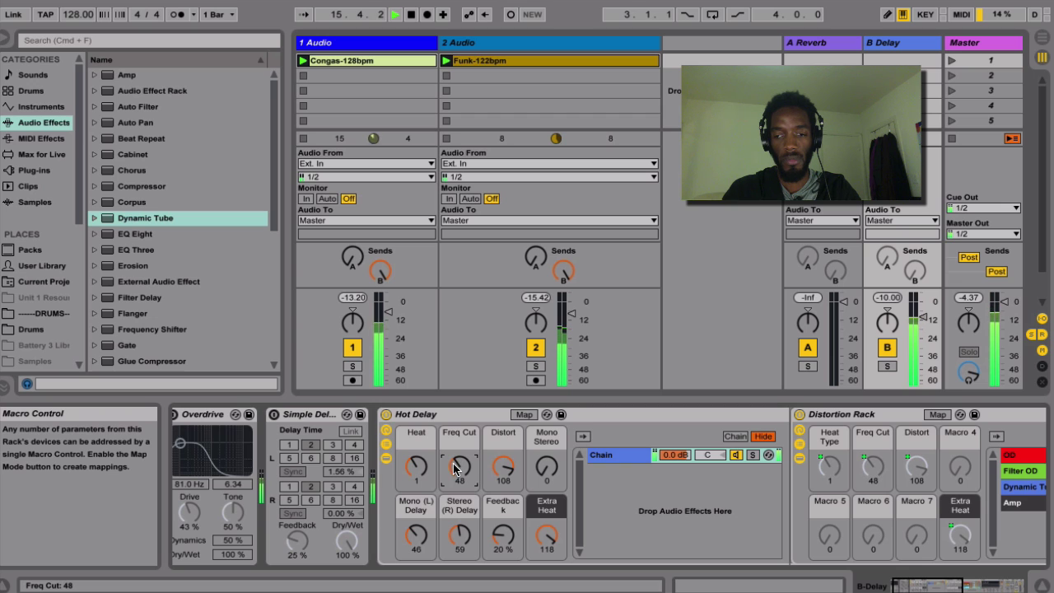
- Set Hot Delay's Heat to 3 and Extra Heat to 80, and check the Amp device inside the Distortion Rack
{"action": "left_click_drag", "start_coordinate": [416, 466], "coordinate": [417, 437]}
{"action": "mouse_move", "coordinate": [547, 536]}
{"action": "left_mouse_down"}
{"action": "mouse_move", "coordinate": [550, 562]}
{"action": "mouse_move", "coordinate": [549, 529]}
{"action": "left_mouse_up"}
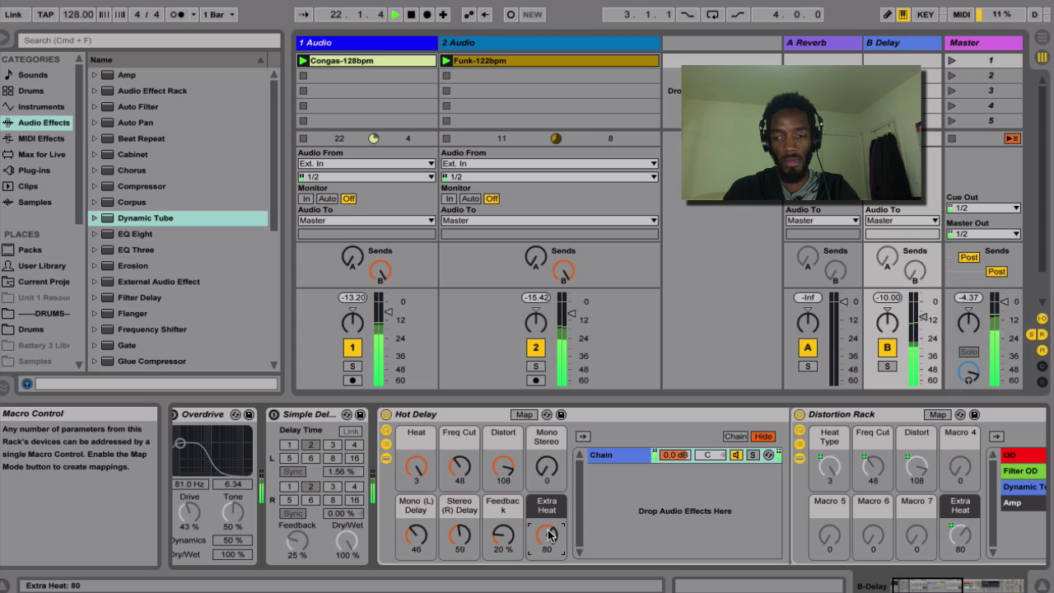
{"action": "scroll", "coordinate": [494, 514], "scroll_direction": "right", "scroll_amount": 1}
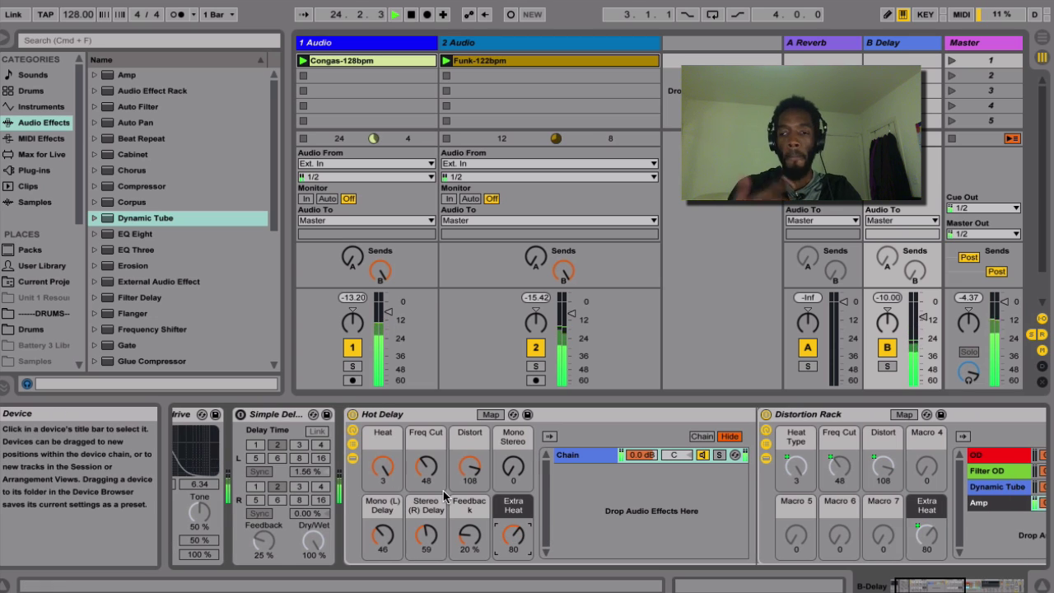
{"action": "scroll", "coordinate": [445, 495], "scroll_direction": "right", "scroll_amount": 15}
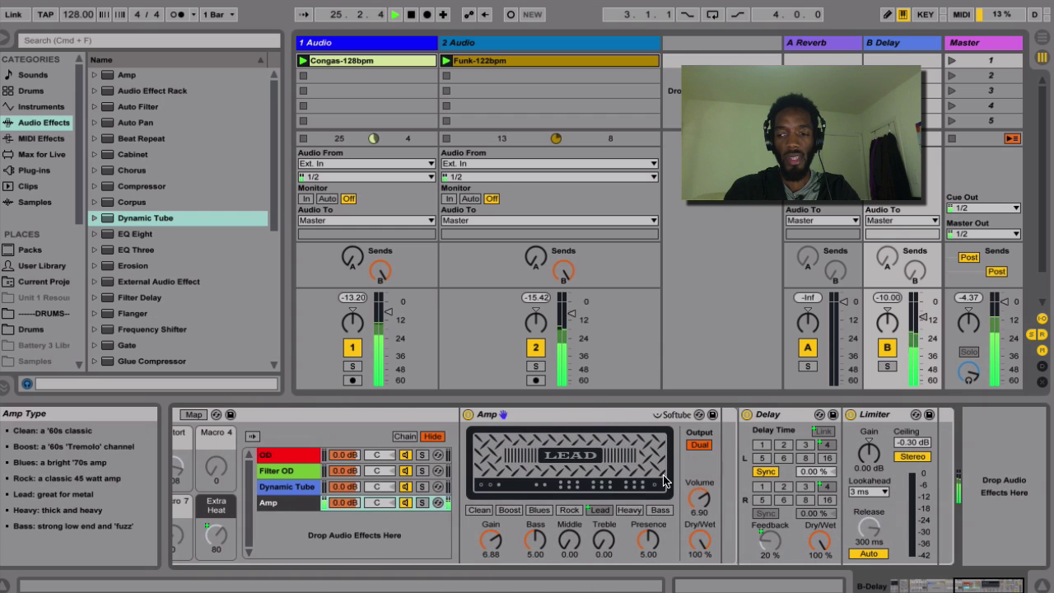
{"action": "scroll", "coordinate": [789, 537], "scroll_direction": "left", "scroll_amount": 15}
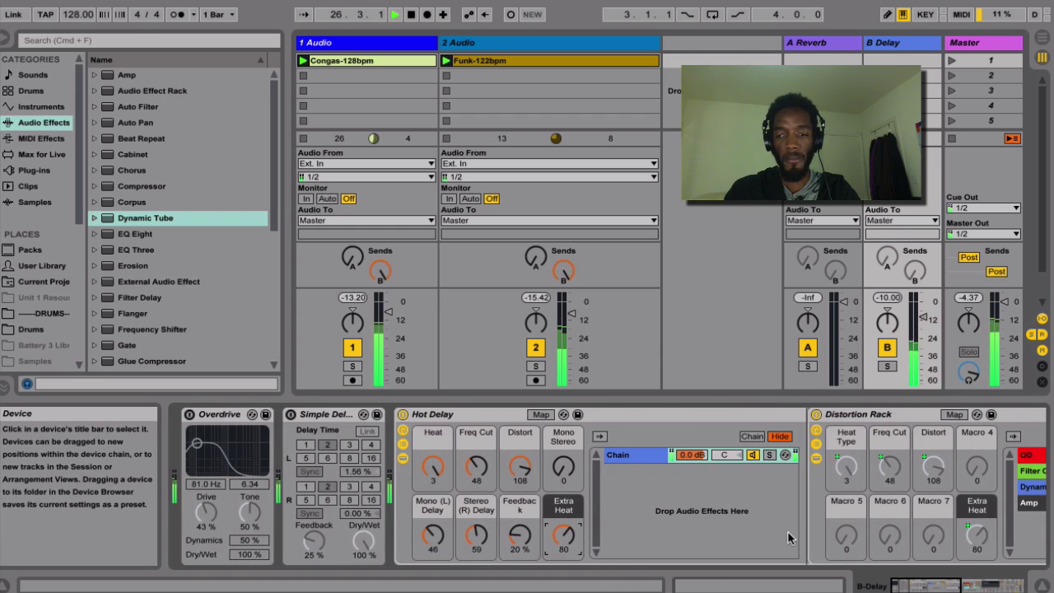